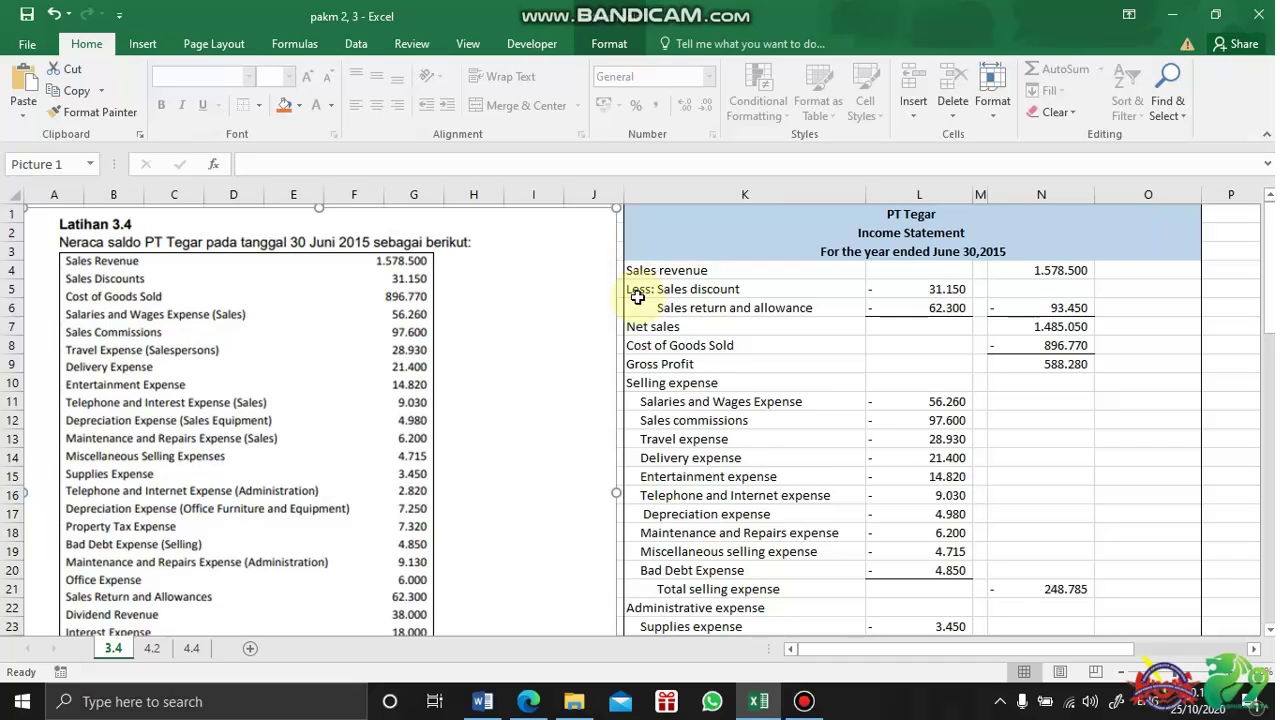
# - Review the multiple-step income statement structure in the Gambar 3.1 figure below the Latihan 3.4 exercise on sheet 3.4
pyautogui.scroll(-8, 637, 297)
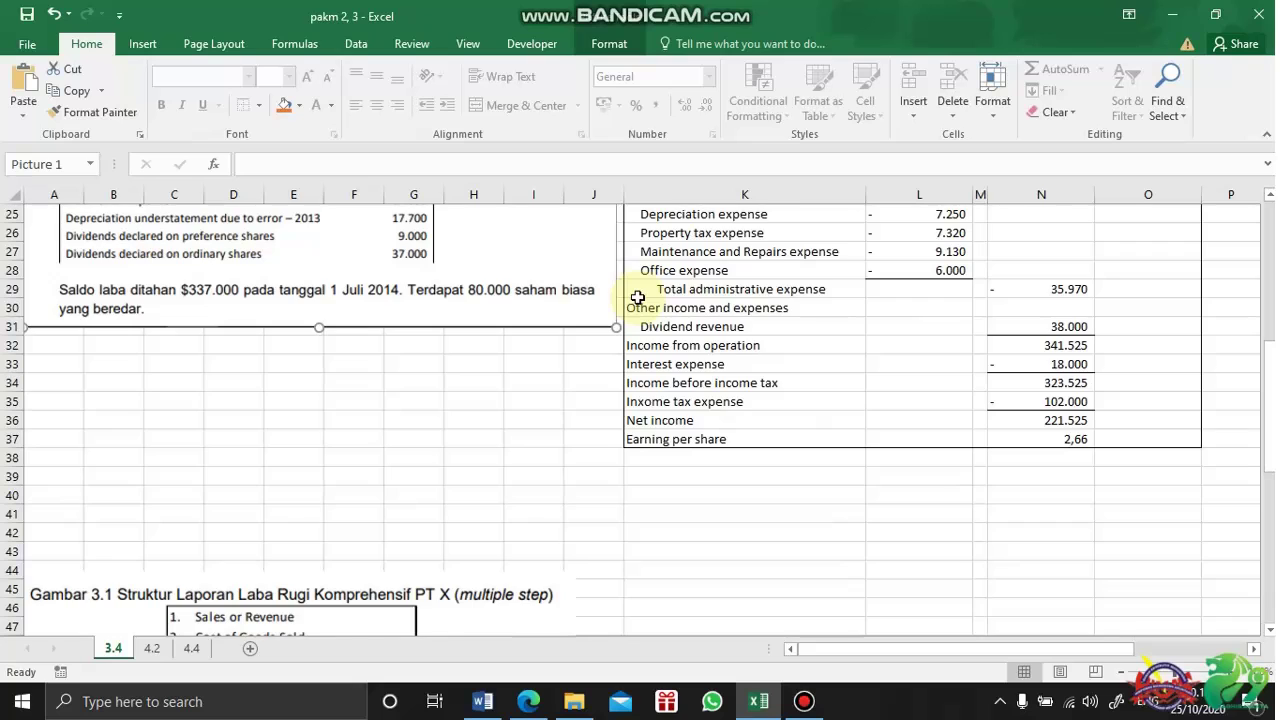
pyautogui.scroll(-6, 637, 297)
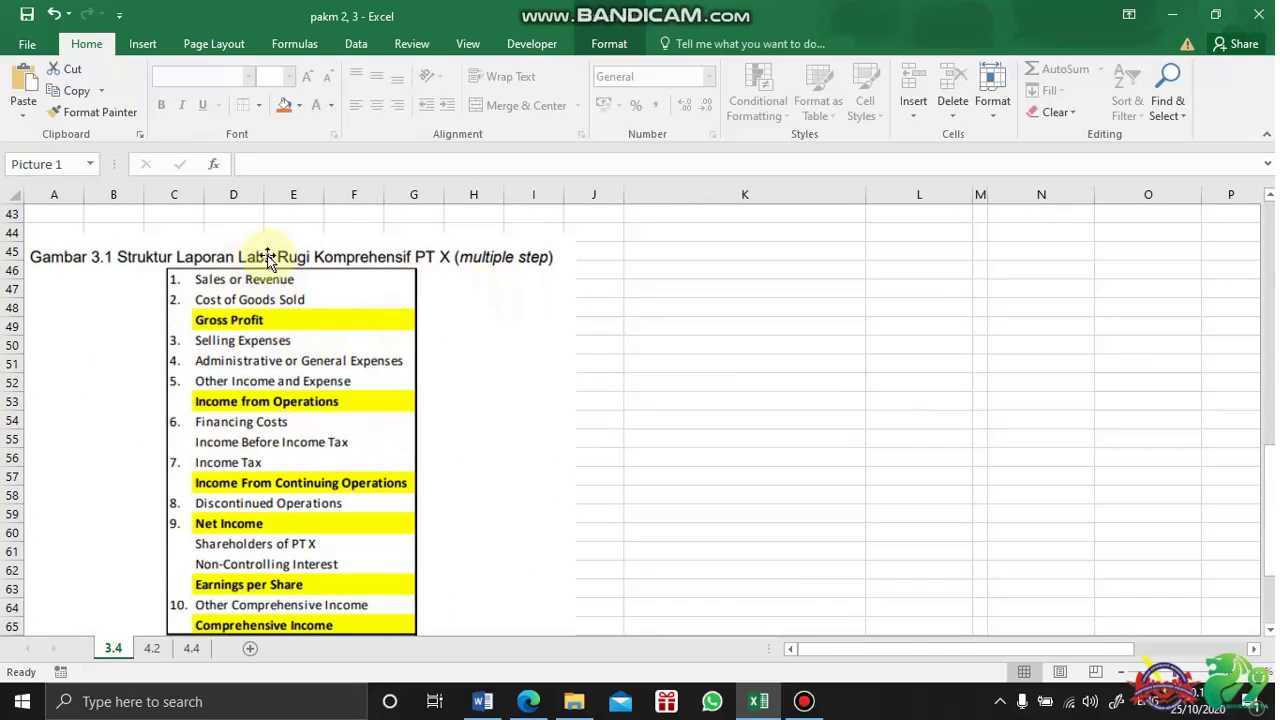
pyautogui.scroll(-1, 348, 259)
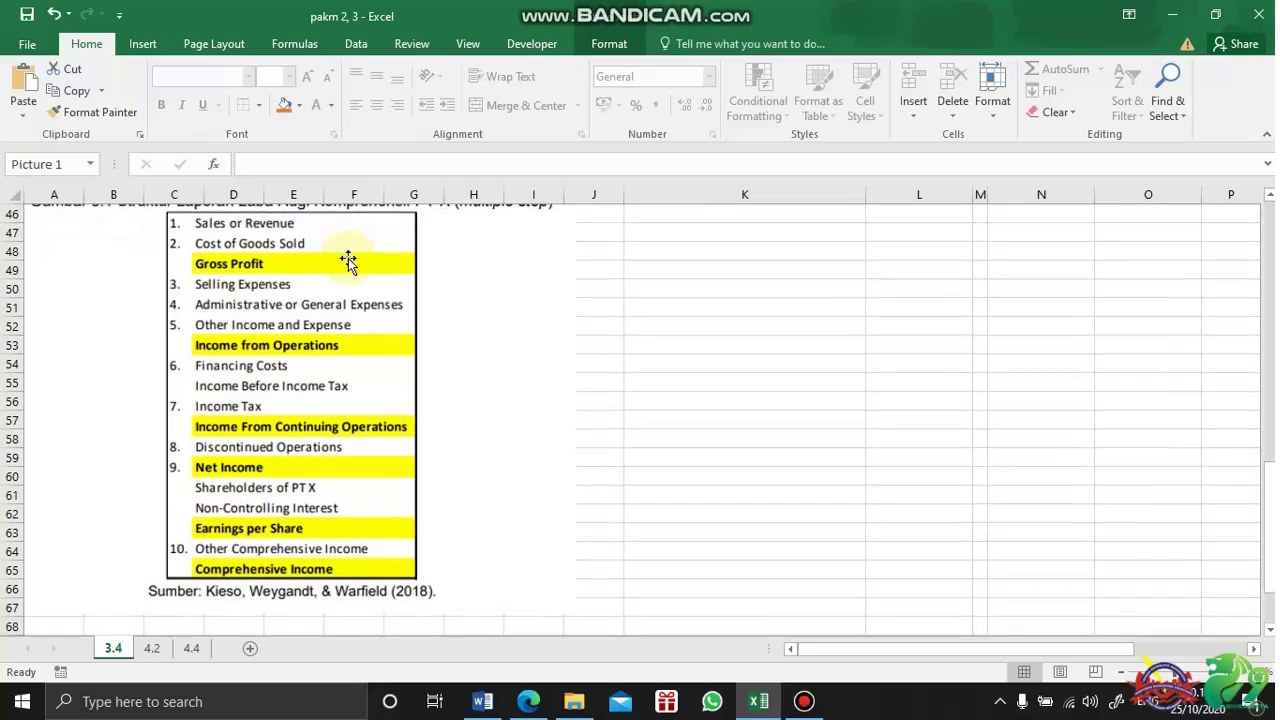
pyautogui.scroll(1, 348, 259)
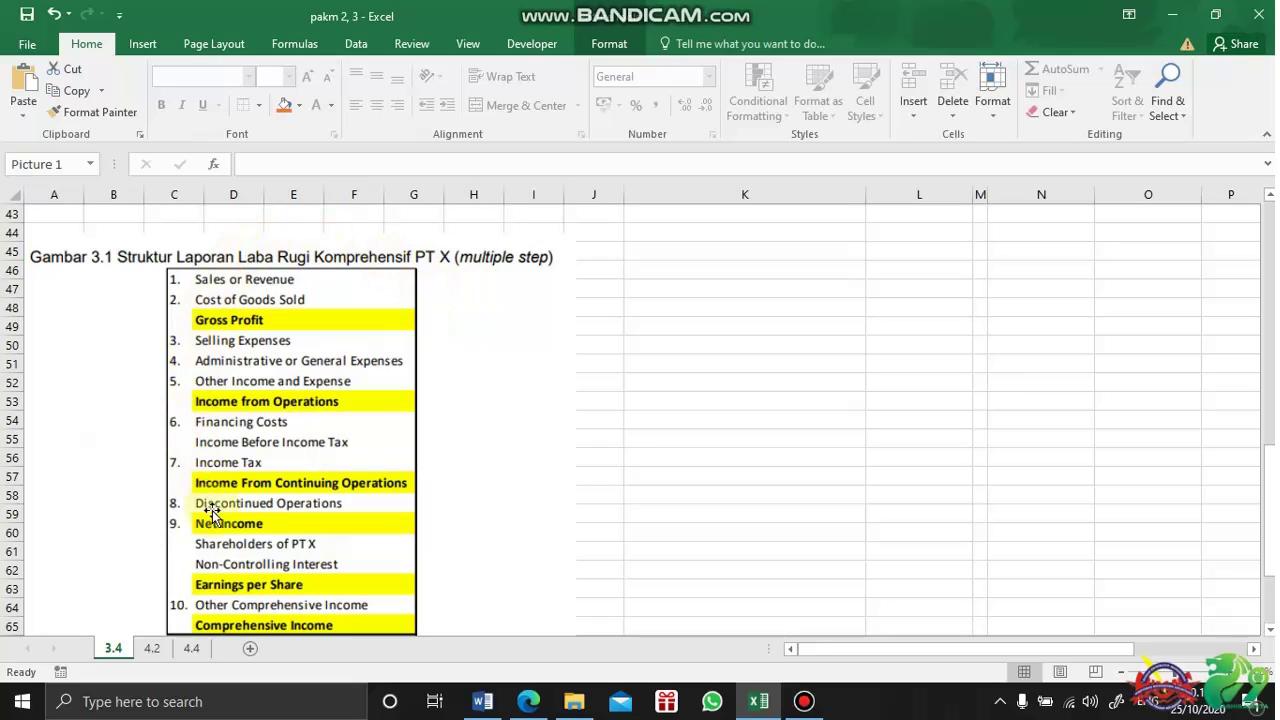
pyautogui.scroll(3, 495, 443)
pyautogui.scroll(9, 496, 445)
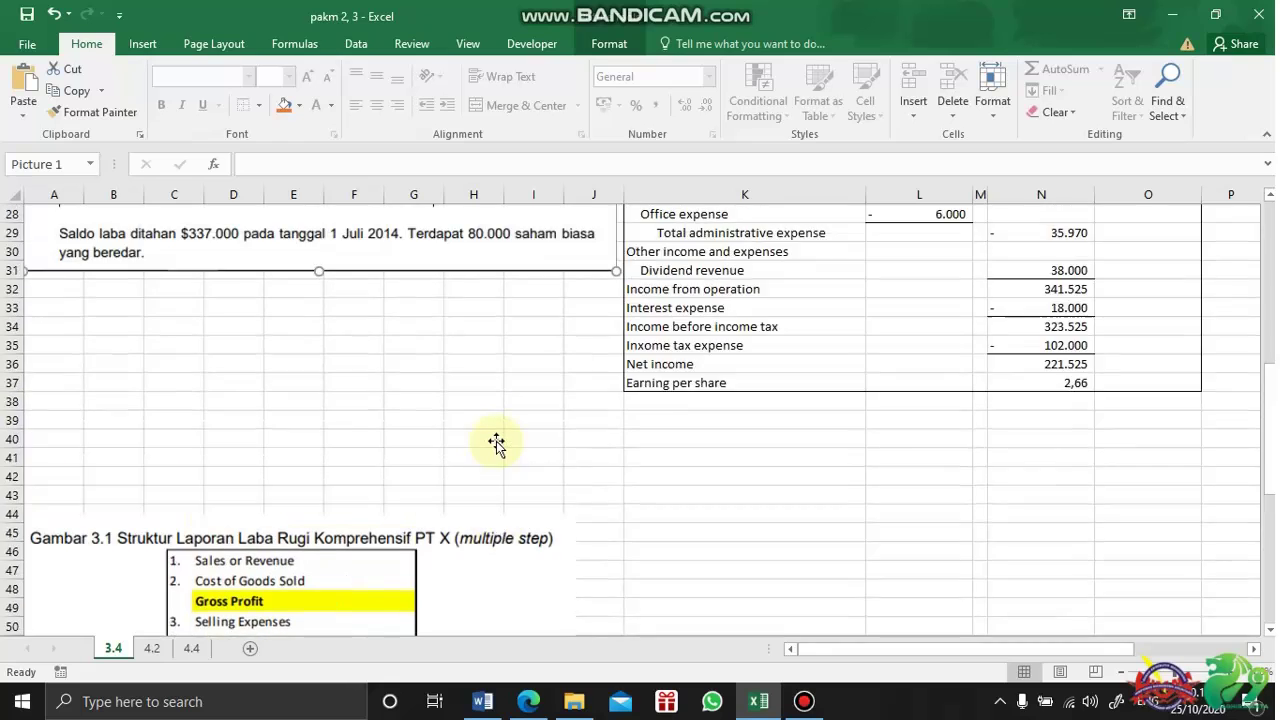
pyautogui.scroll(2, 496, 445)
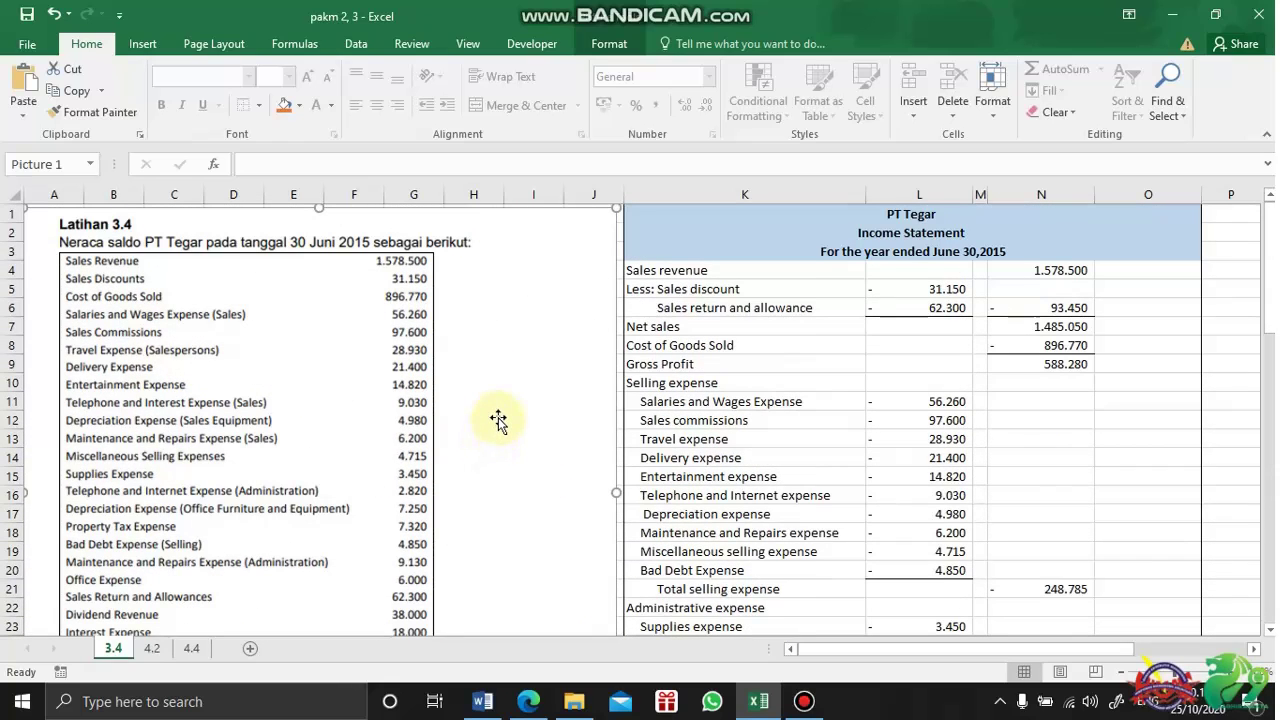
# - Compare the income statement's sales revenue, sales discount and sales return and allowance entries with the PT Tegar trial balance
pyautogui.click(706, 274)
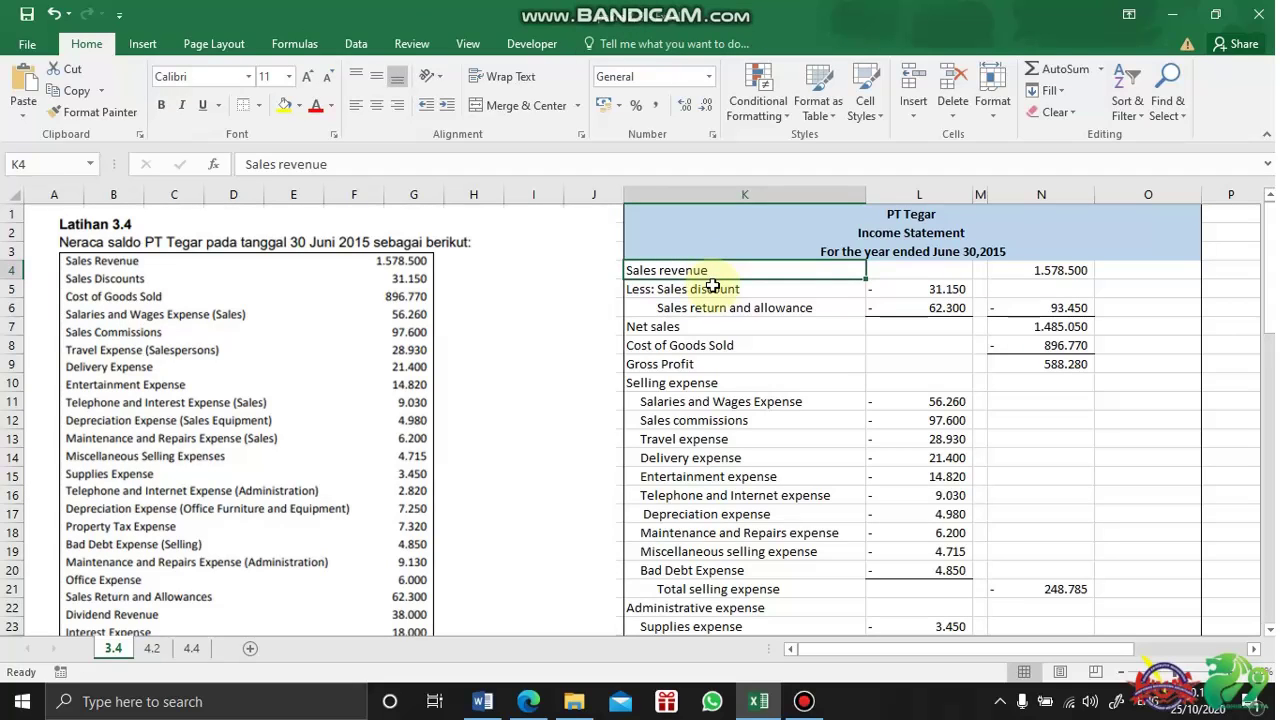
pyautogui.click(1023, 272)
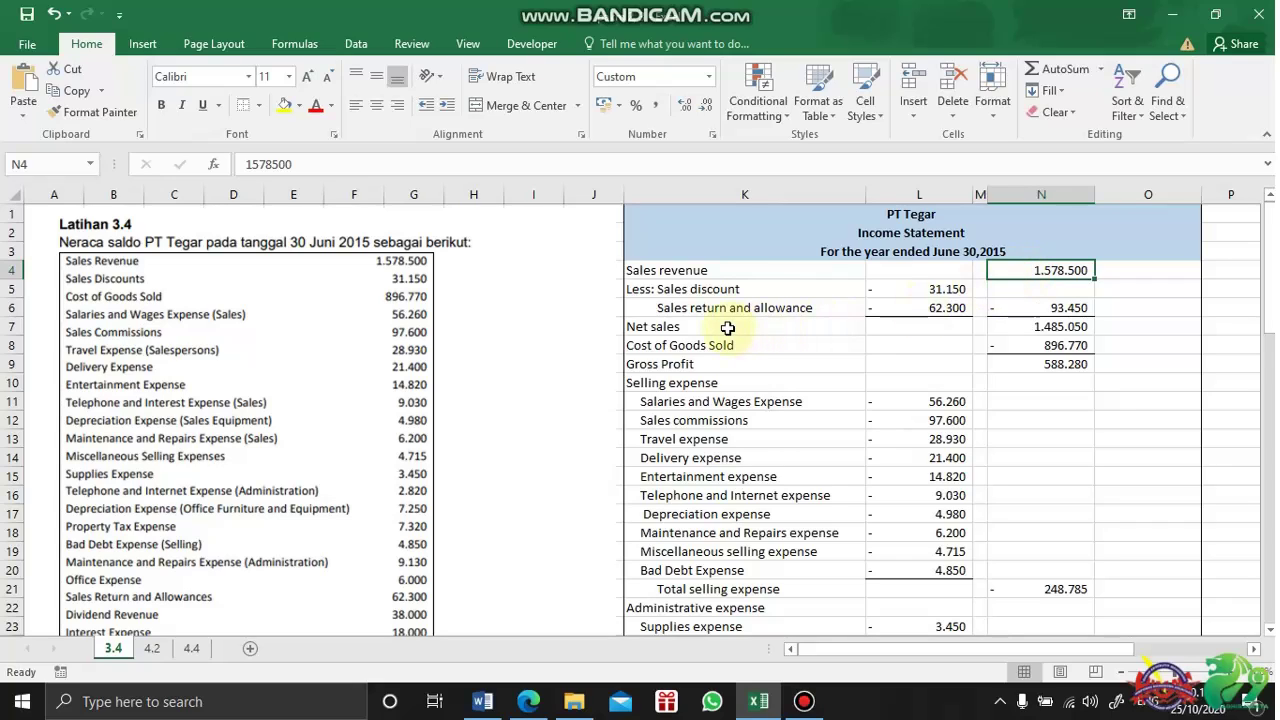
pyautogui.click(692, 273)
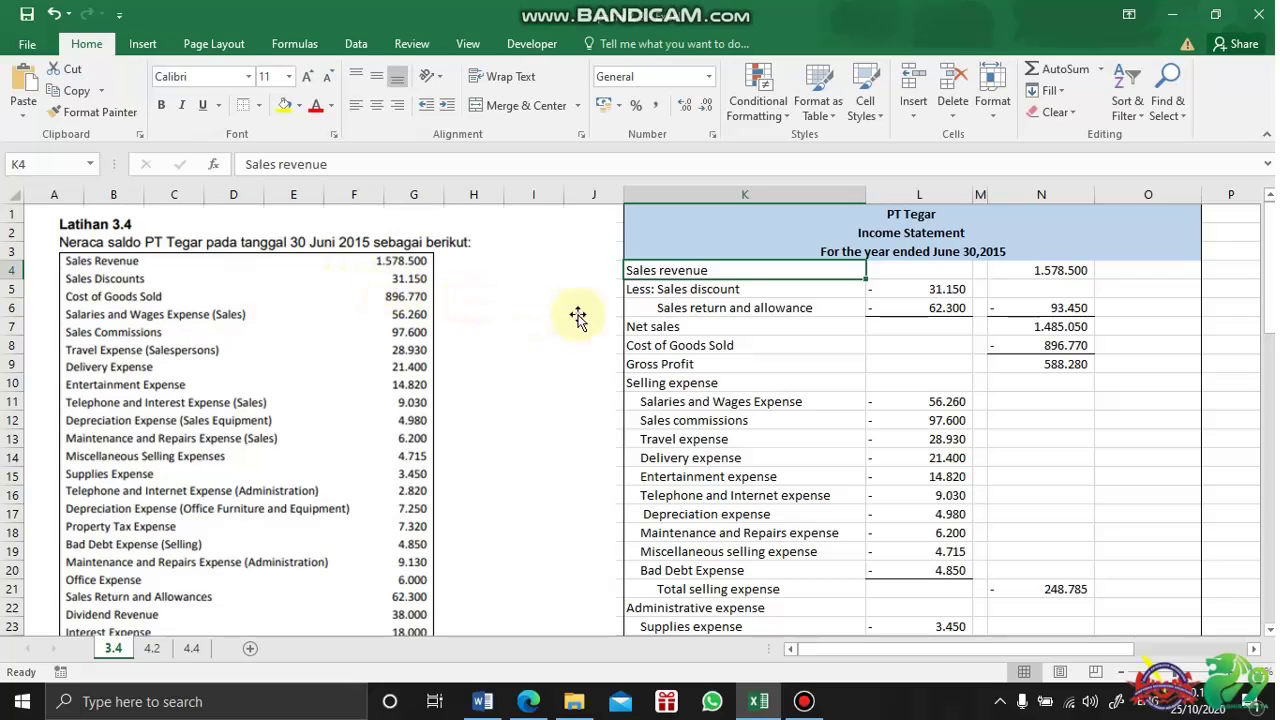
pyautogui.click(908, 289)
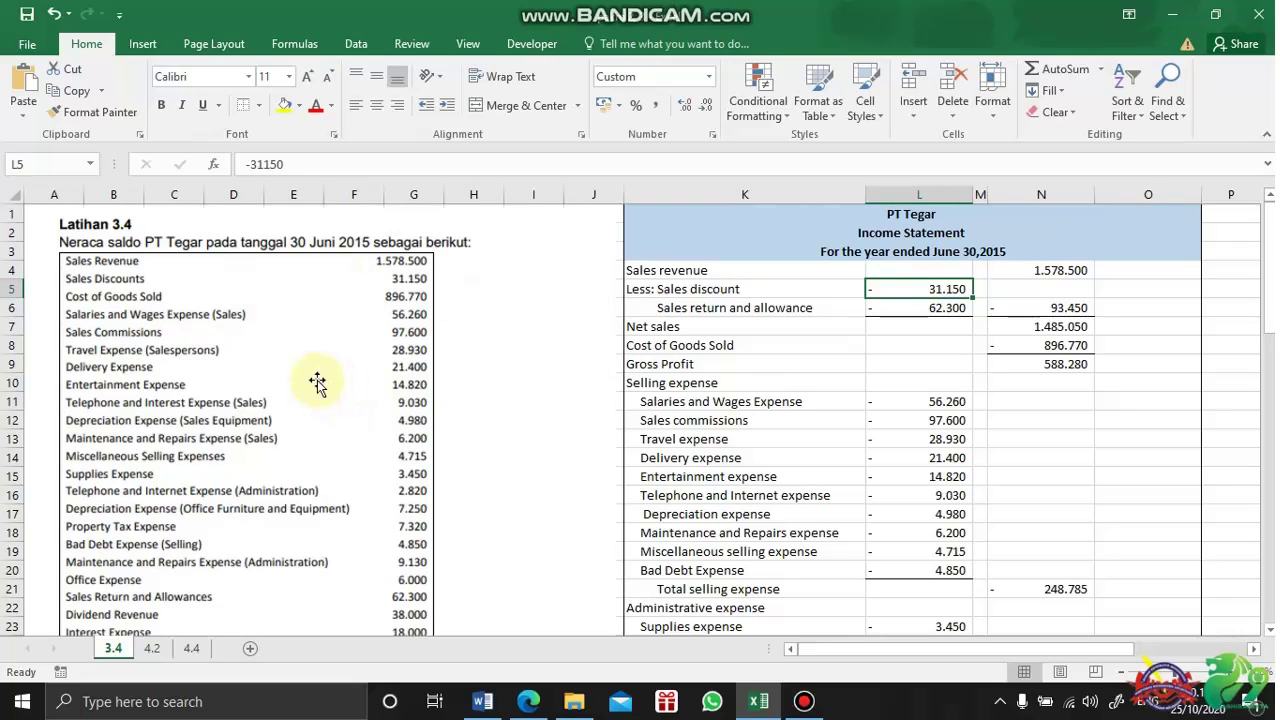
pyautogui.scroll(-1, 317, 383)
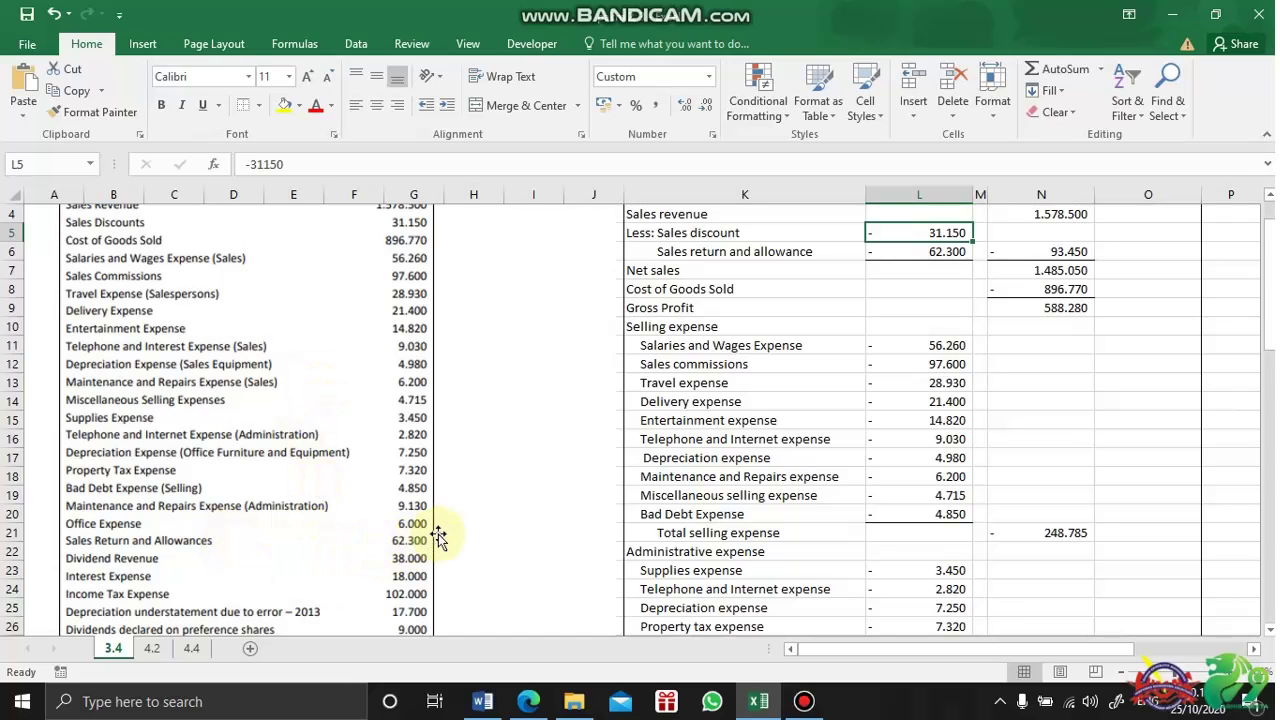
pyautogui.click(925, 251)
pyautogui.scroll(1, 937, 266)
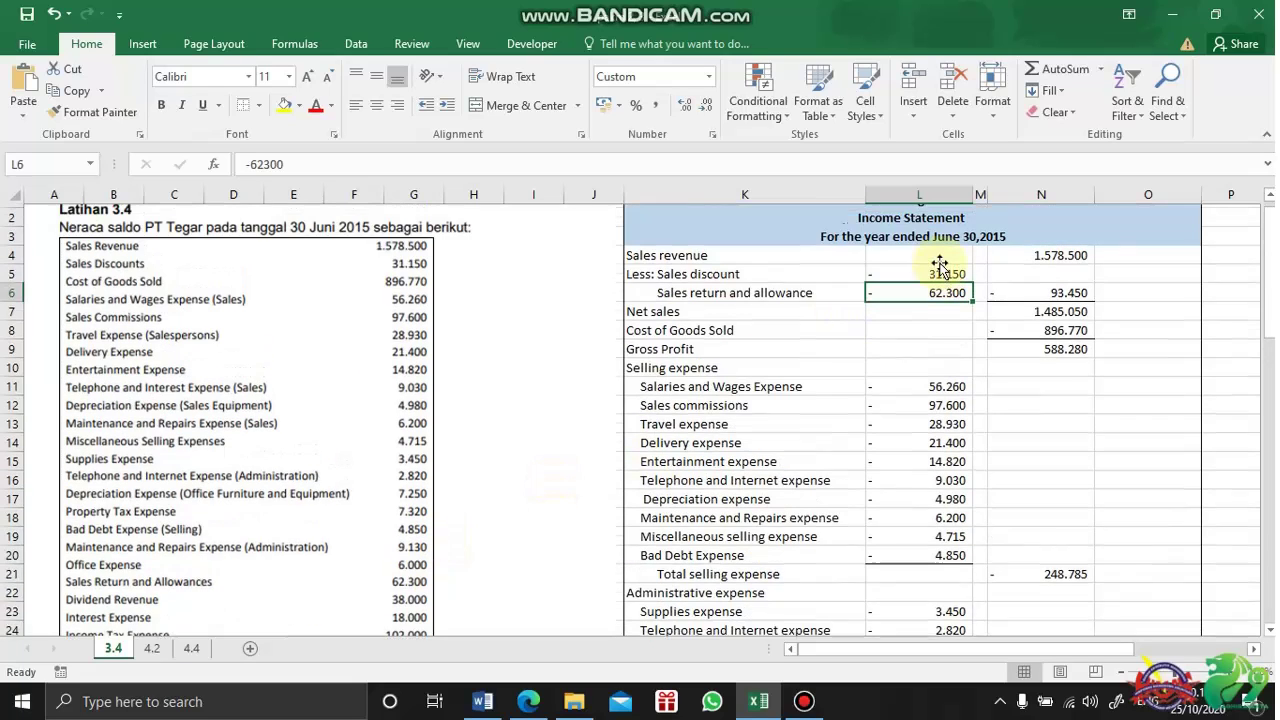
# - Examine the net sales, cost of goods sold and gross profit rows and how the subtotals are calculated
pyautogui.click(736, 331)
pyautogui.click(1023, 329)
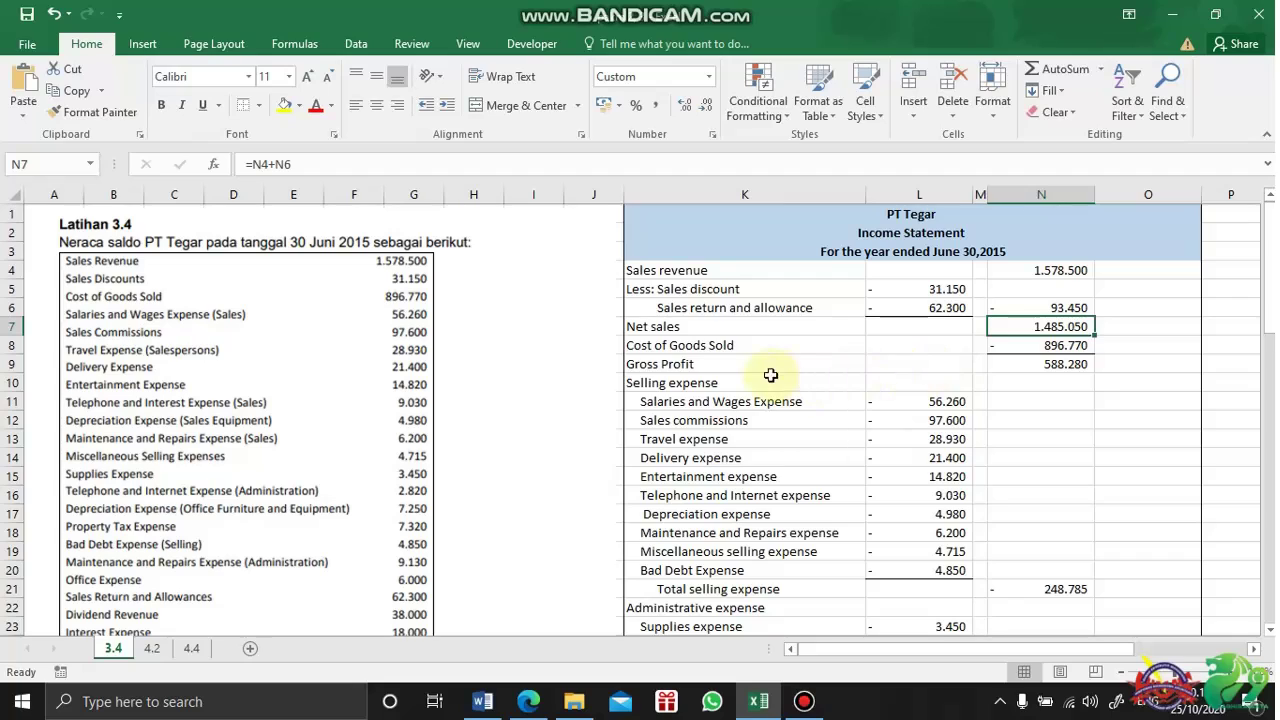
pyautogui.click(754, 325)
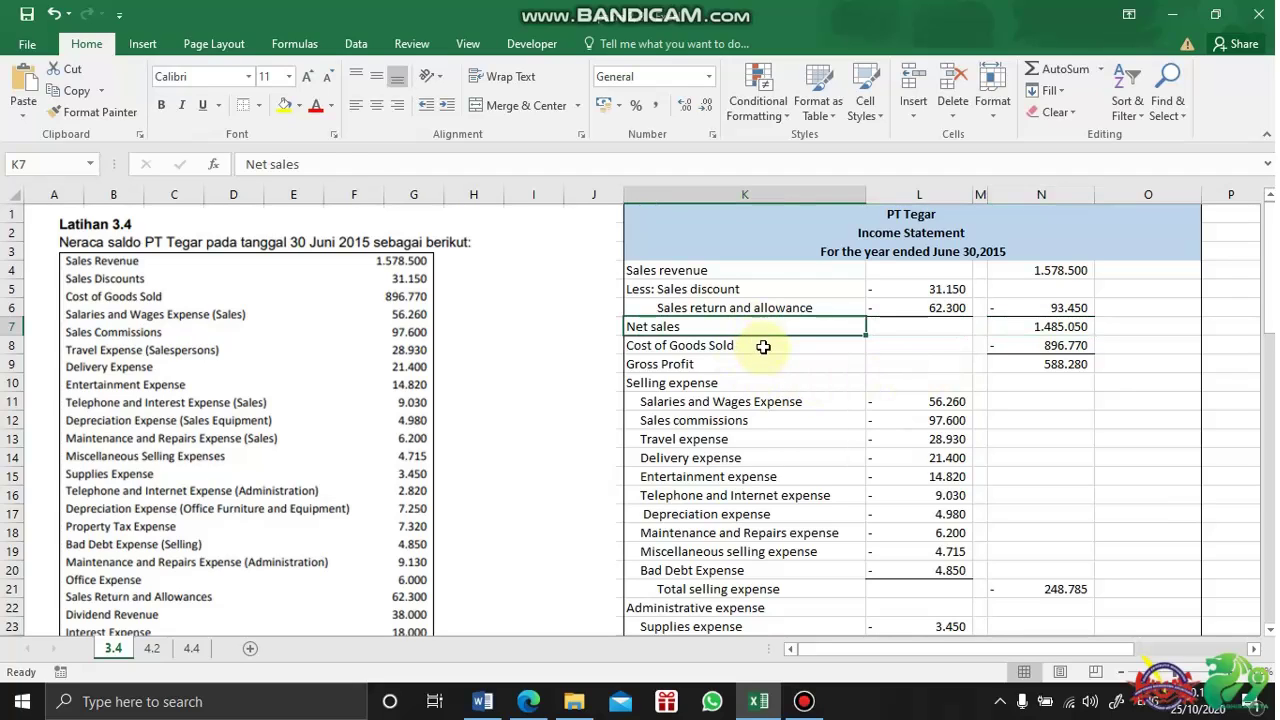
pyautogui.click(763, 346)
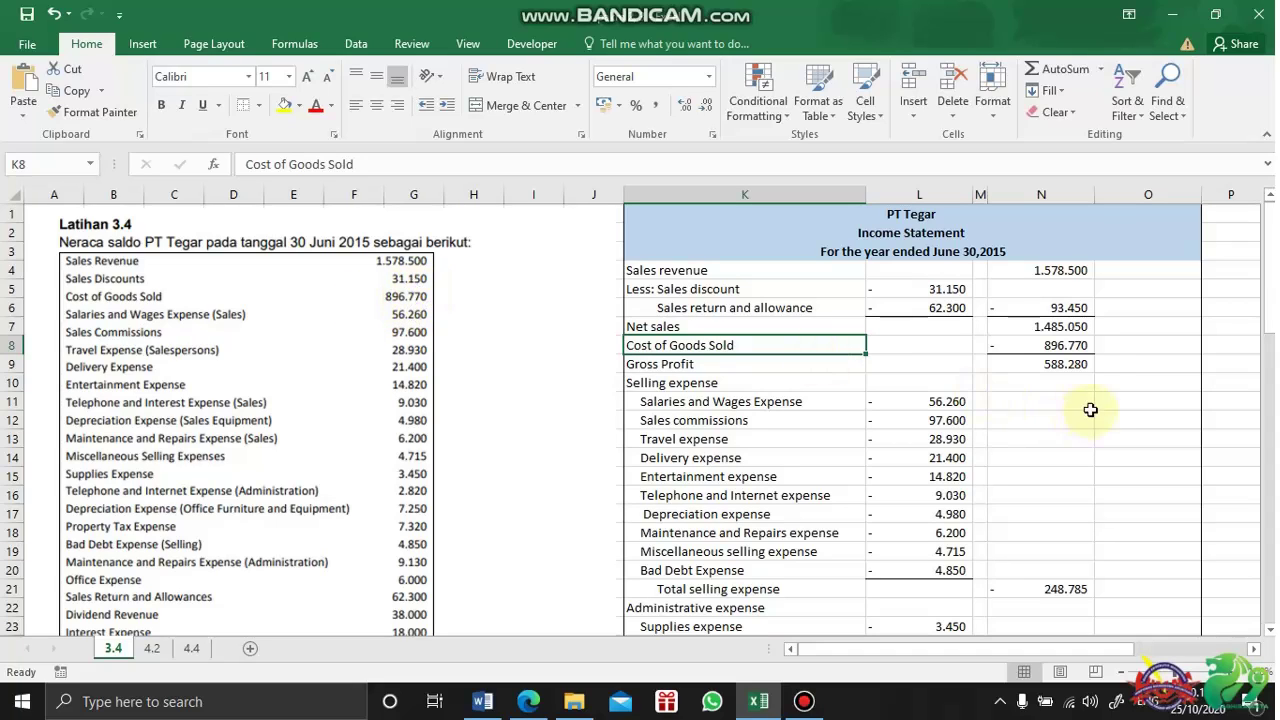
pyautogui.click(1078, 344)
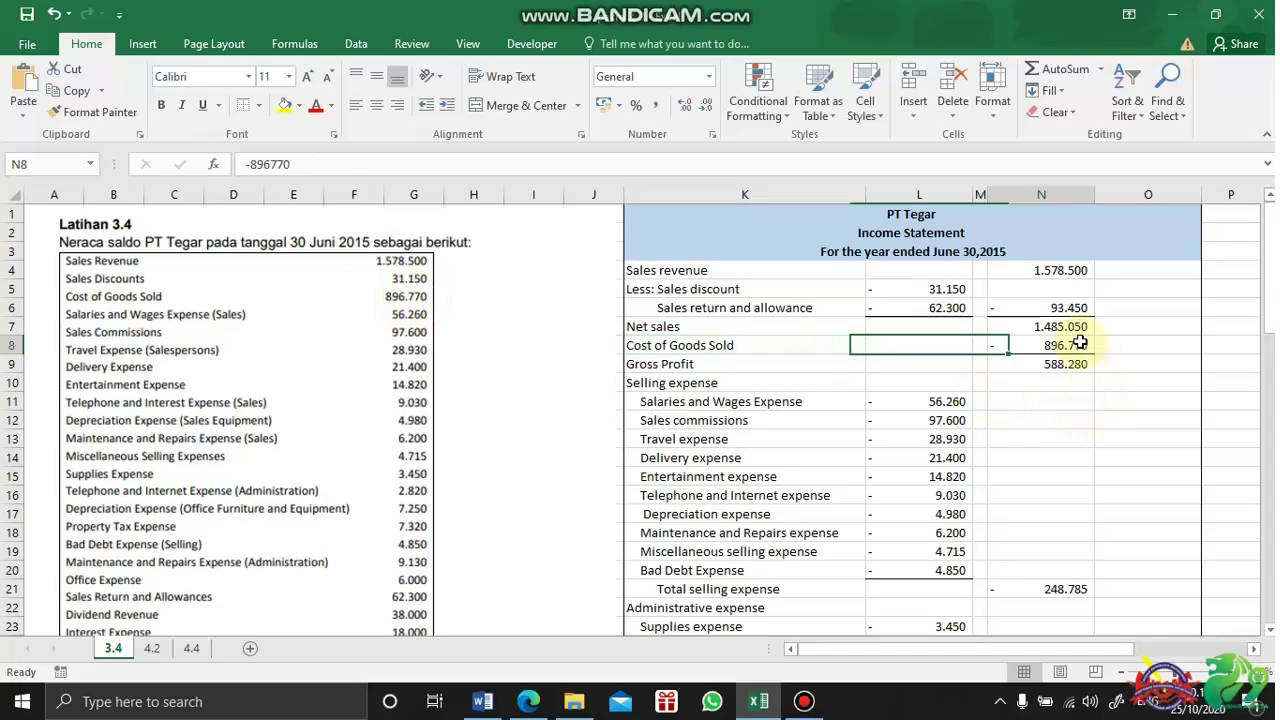
pyautogui.click(717, 364)
pyautogui.click(1014, 363)
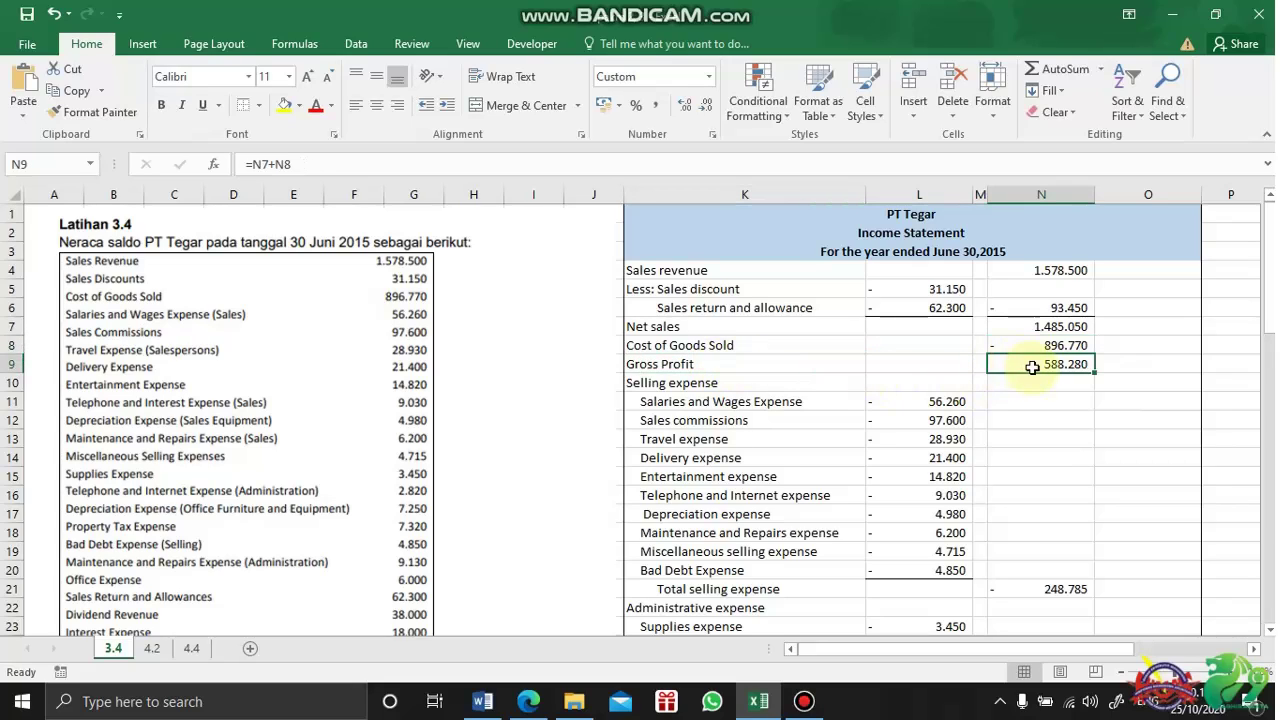
pyautogui.click(1006, 330)
pyautogui.click(1006, 345)
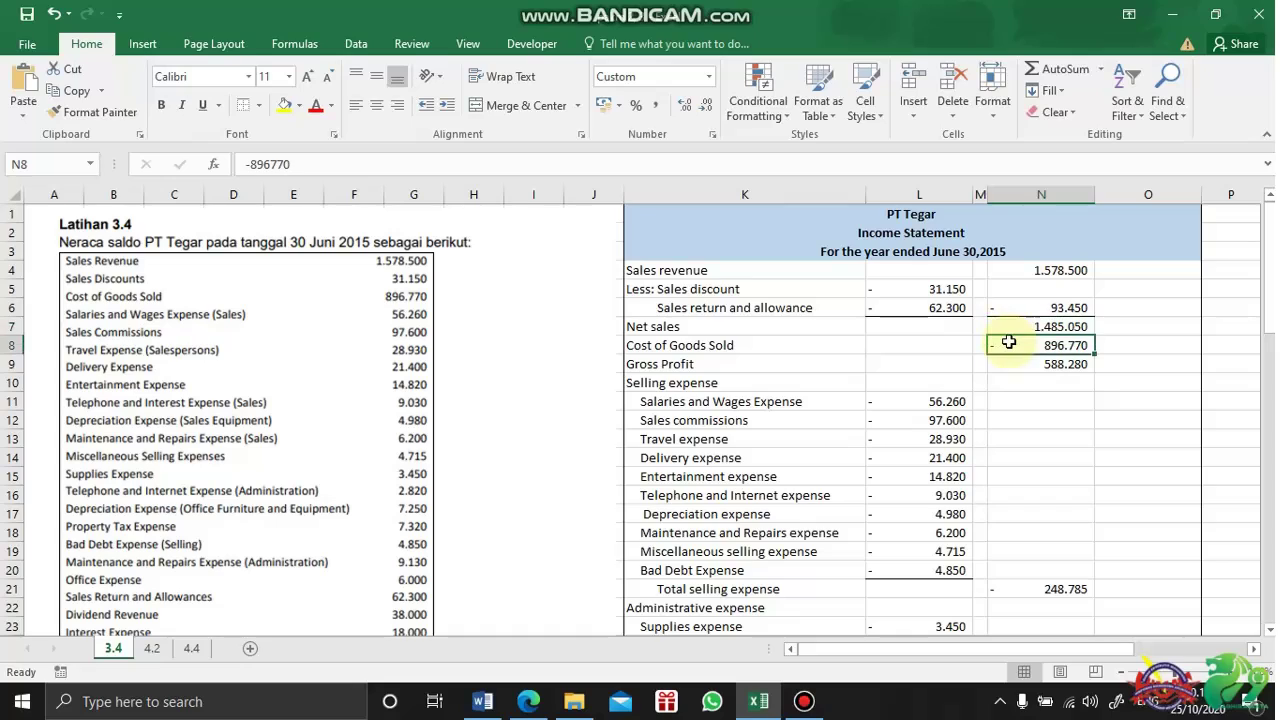
pyautogui.click(1032, 366)
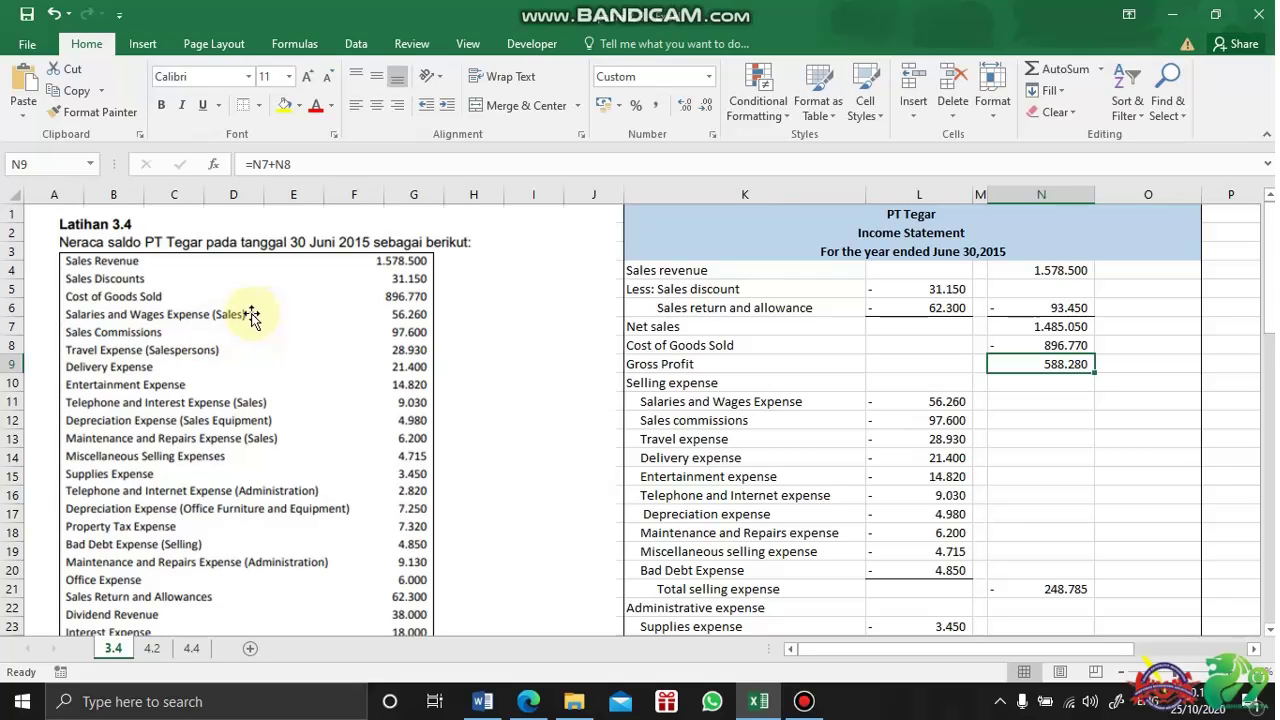
# - Check the selling expense amounts from salaries and wages through telephone and internet against the trial balance
pyautogui.click(951, 405)
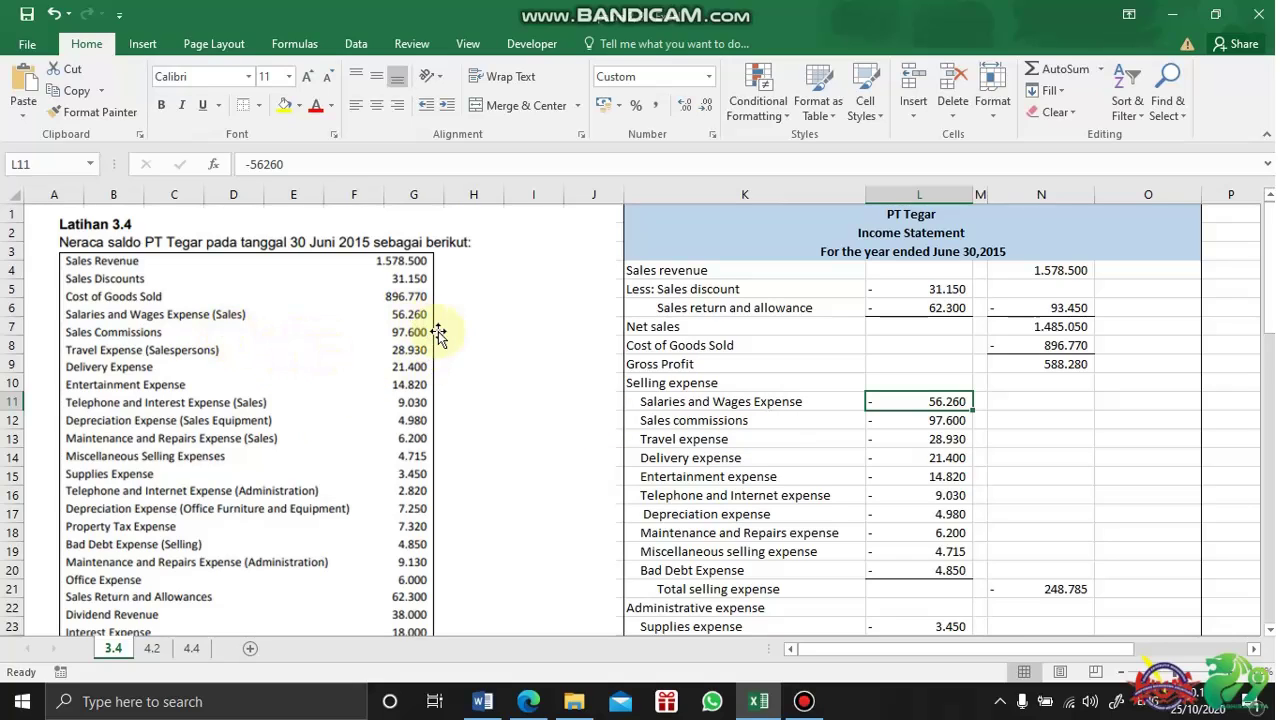
pyautogui.click(885, 421)
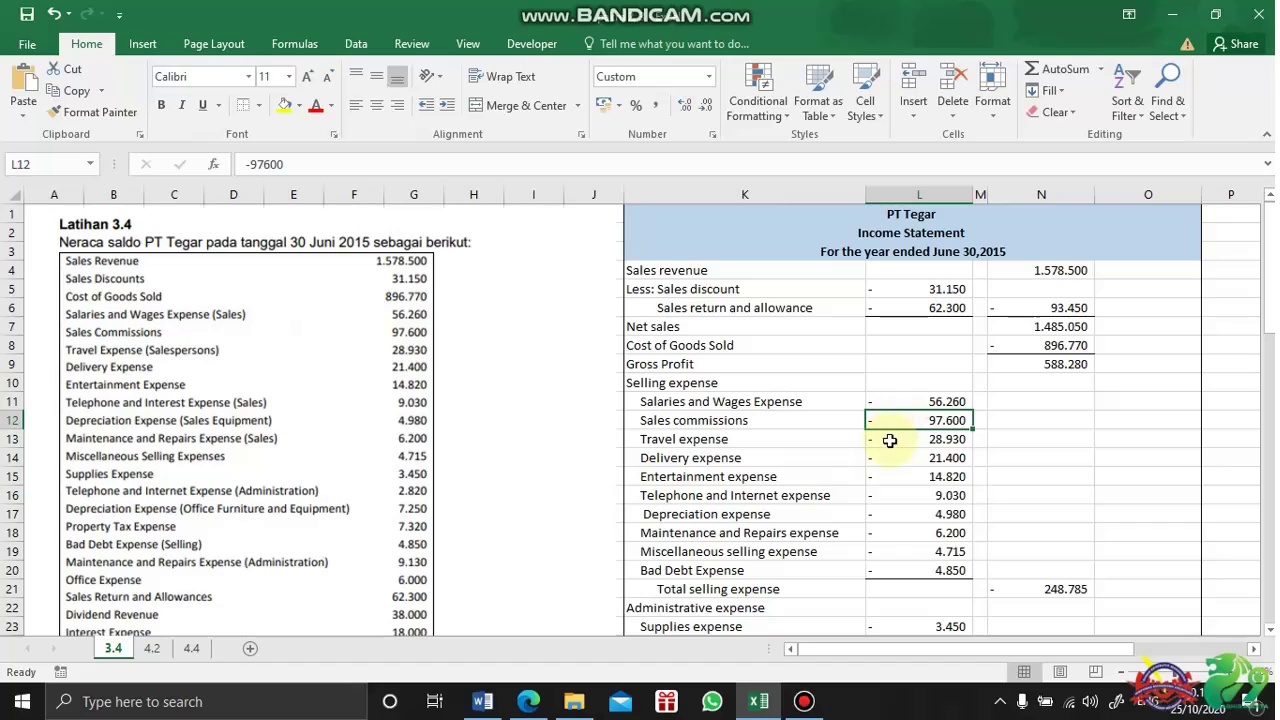
pyautogui.click(893, 441)
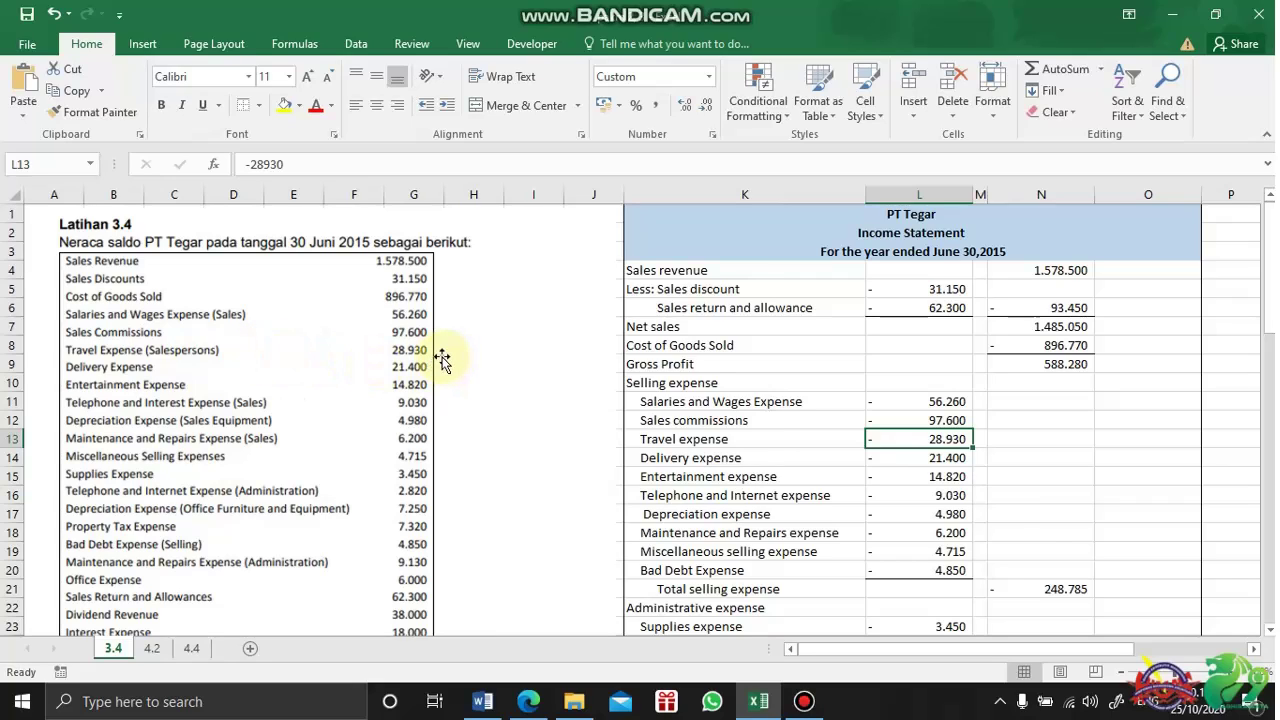
pyautogui.click(740, 460)
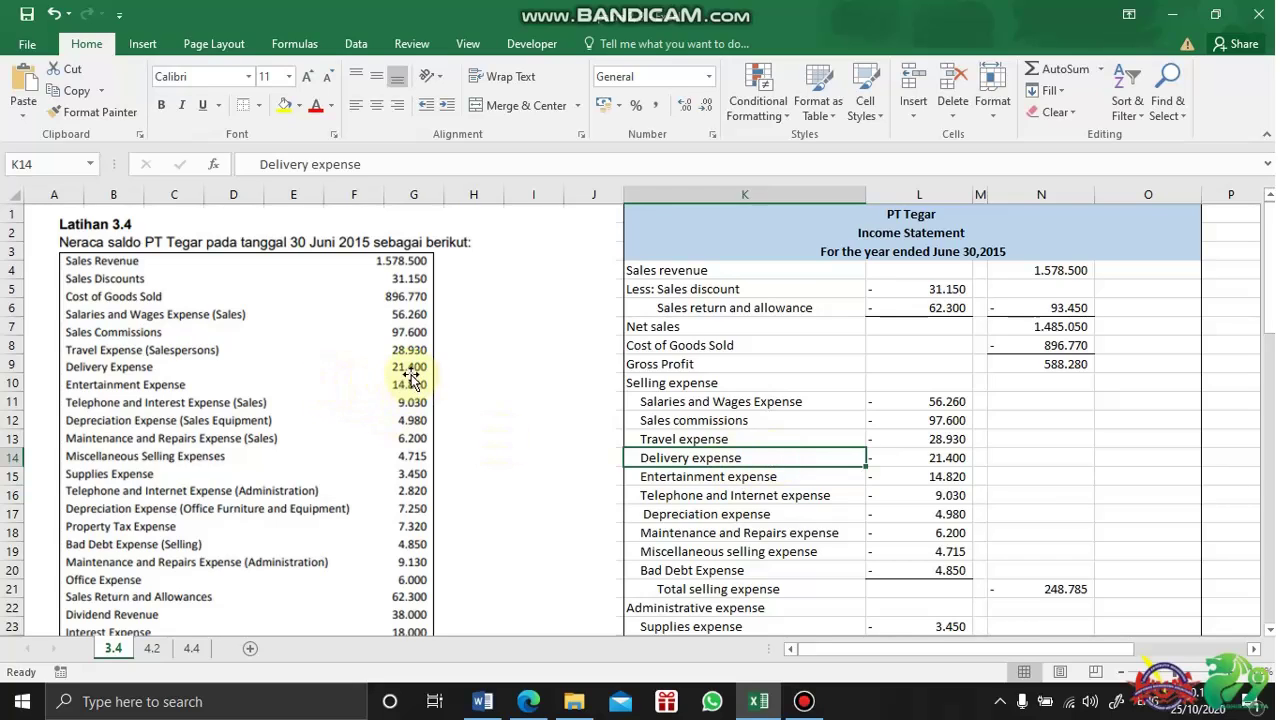
pyautogui.click(953, 463)
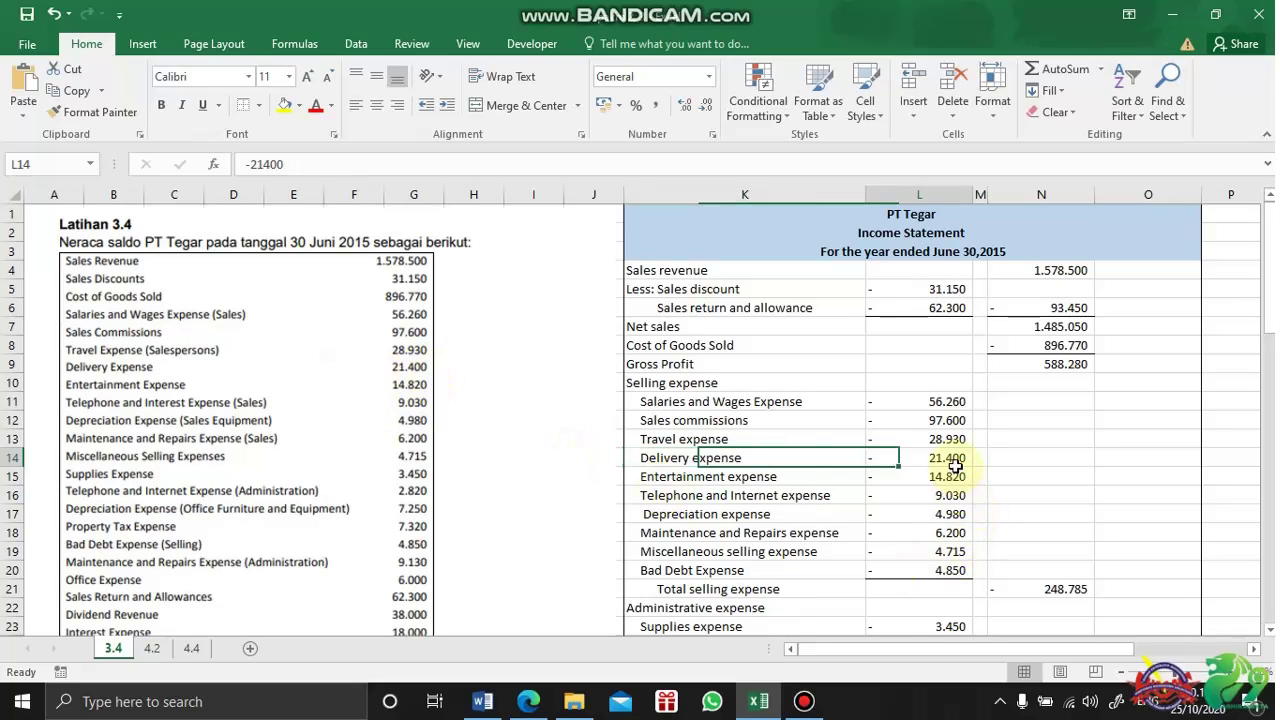
pyautogui.click(730, 477)
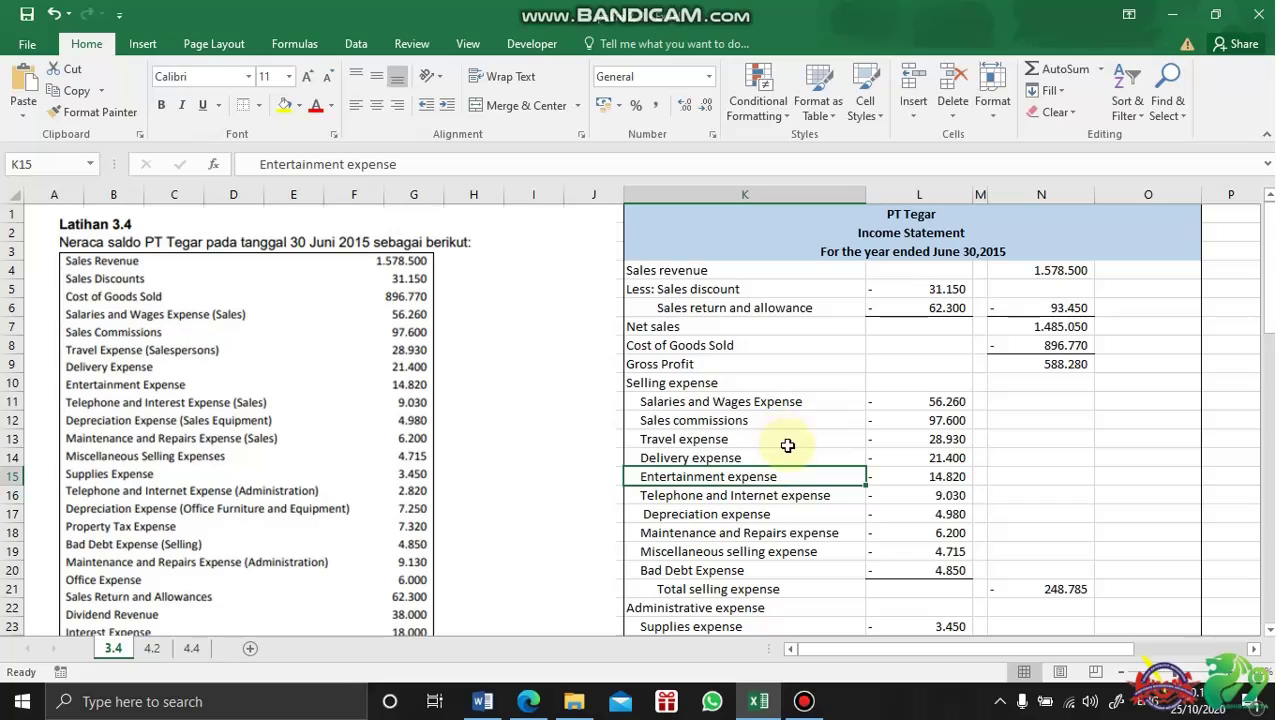
pyautogui.click(903, 480)
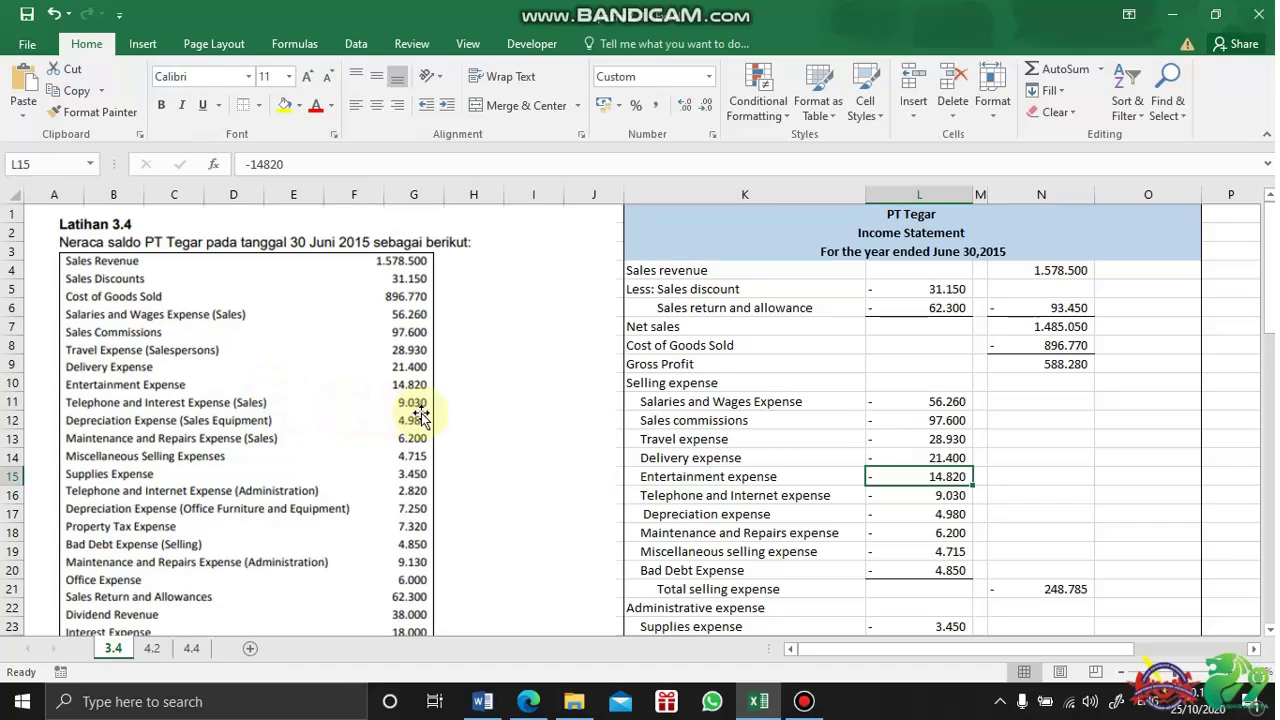
pyautogui.click(930, 497)
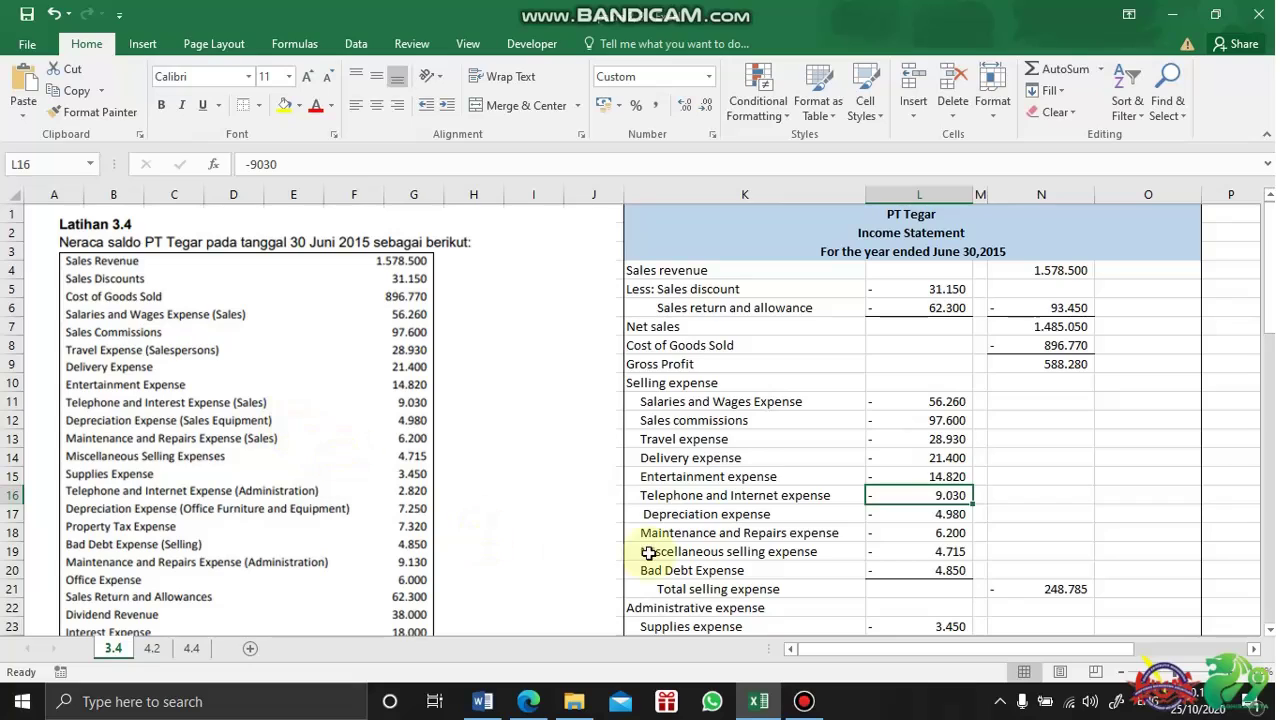
# - Check the selling expenses from depreciation through bad debt against the trial balance, and inspect how total selling expense is summed
pyautogui.click(745, 515)
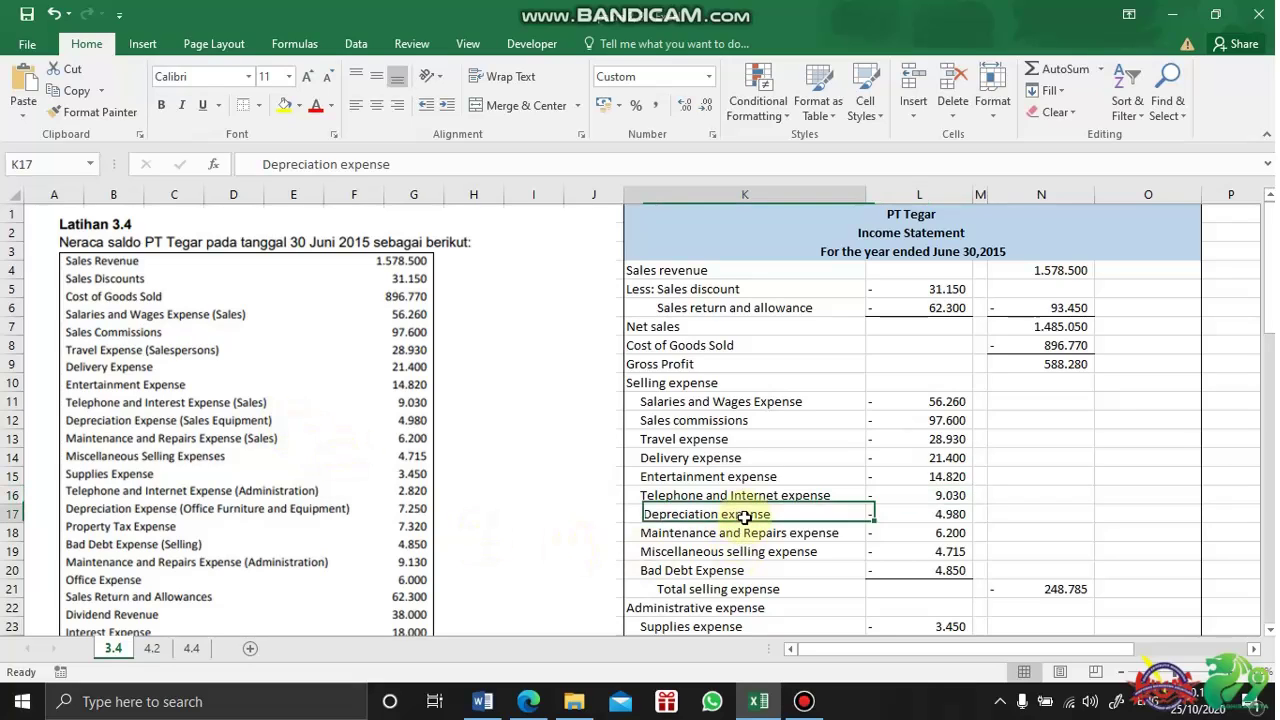
pyautogui.click(938, 516)
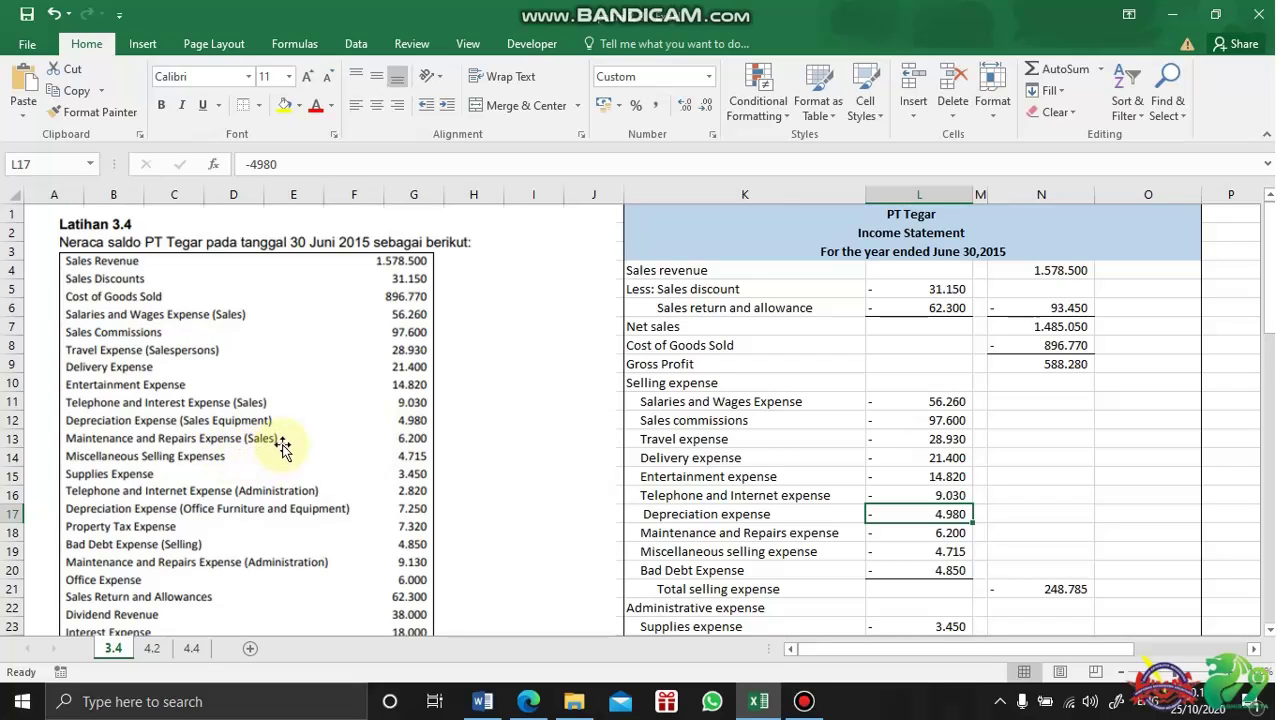
pyautogui.click(955, 538)
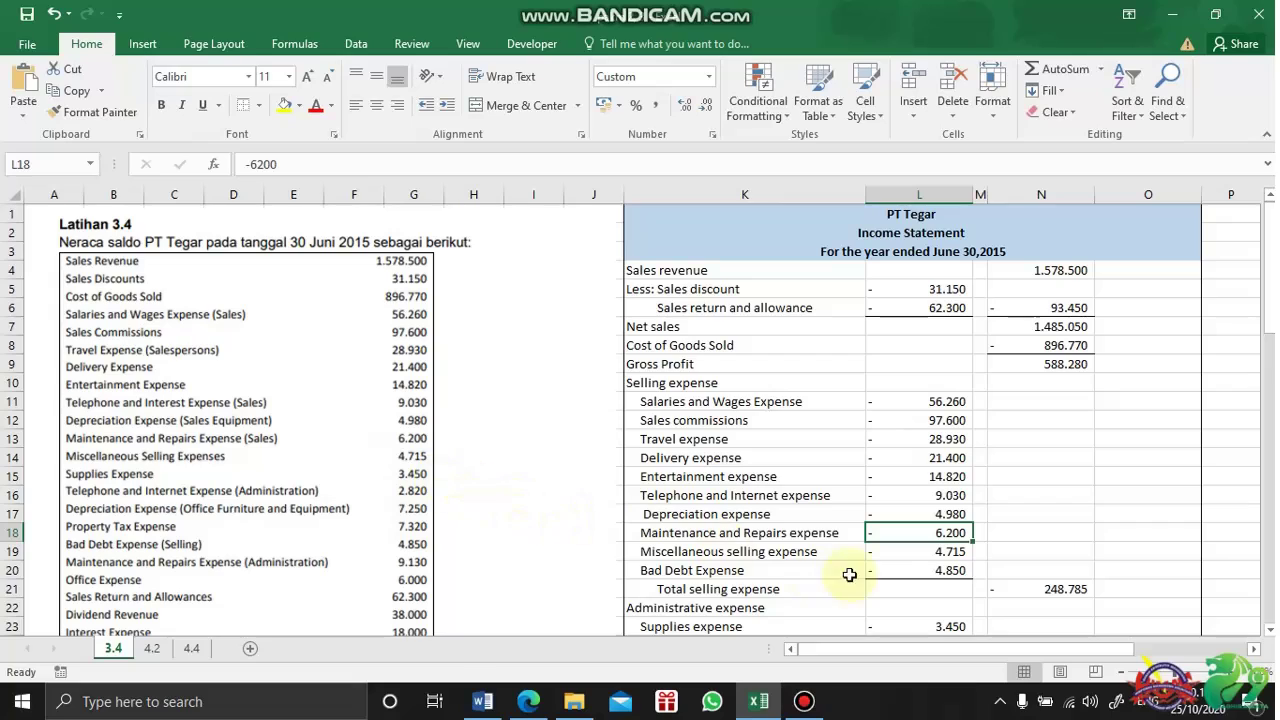
pyautogui.click(903, 551)
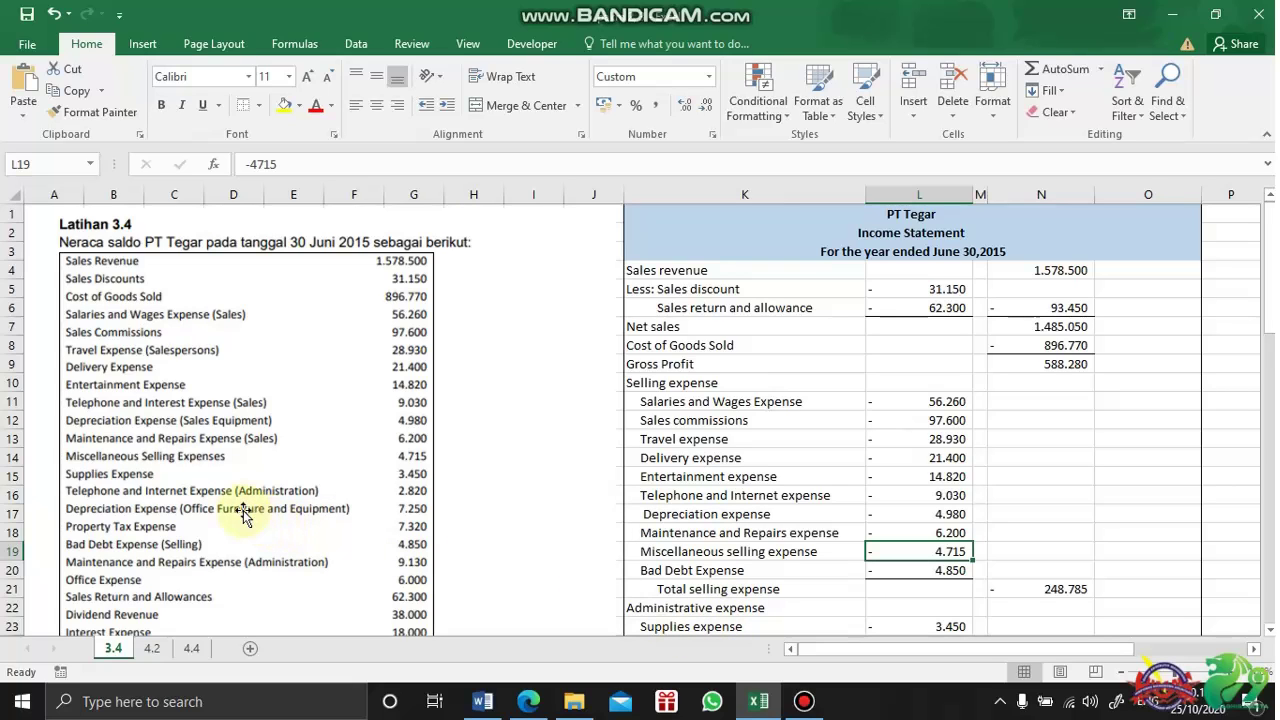
pyautogui.scroll(-1, 243, 514)
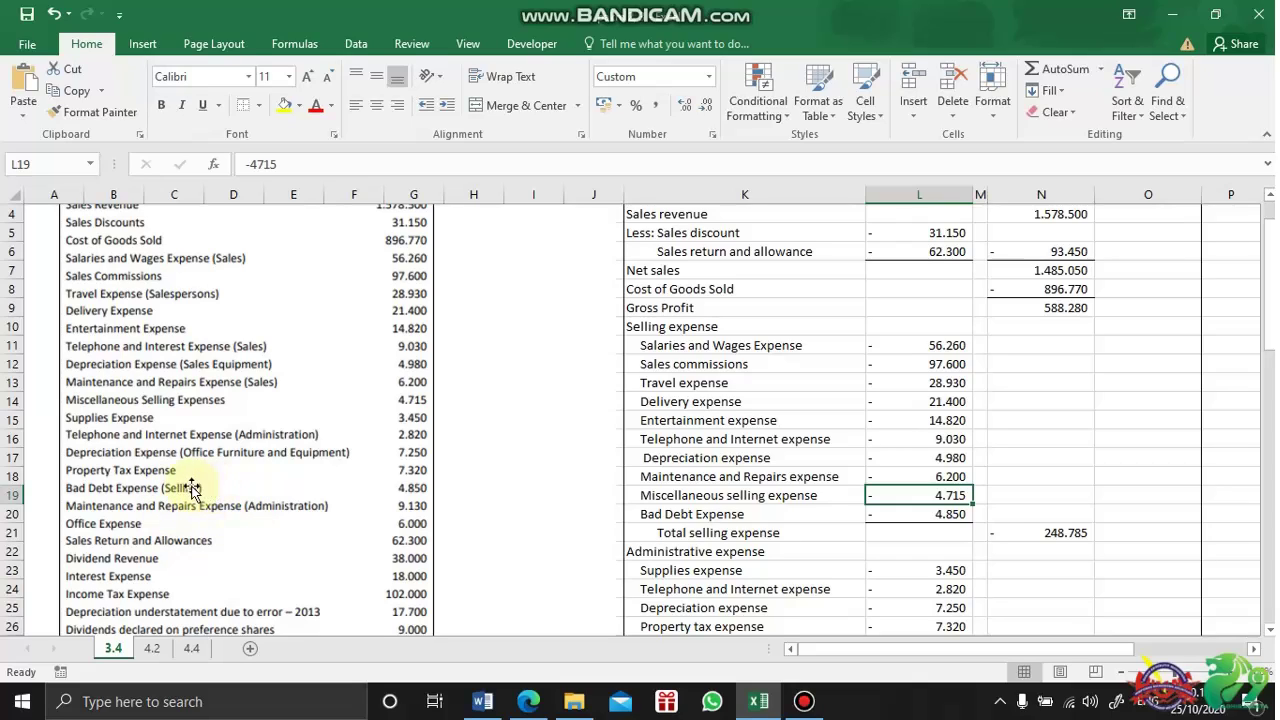
pyautogui.click(754, 515)
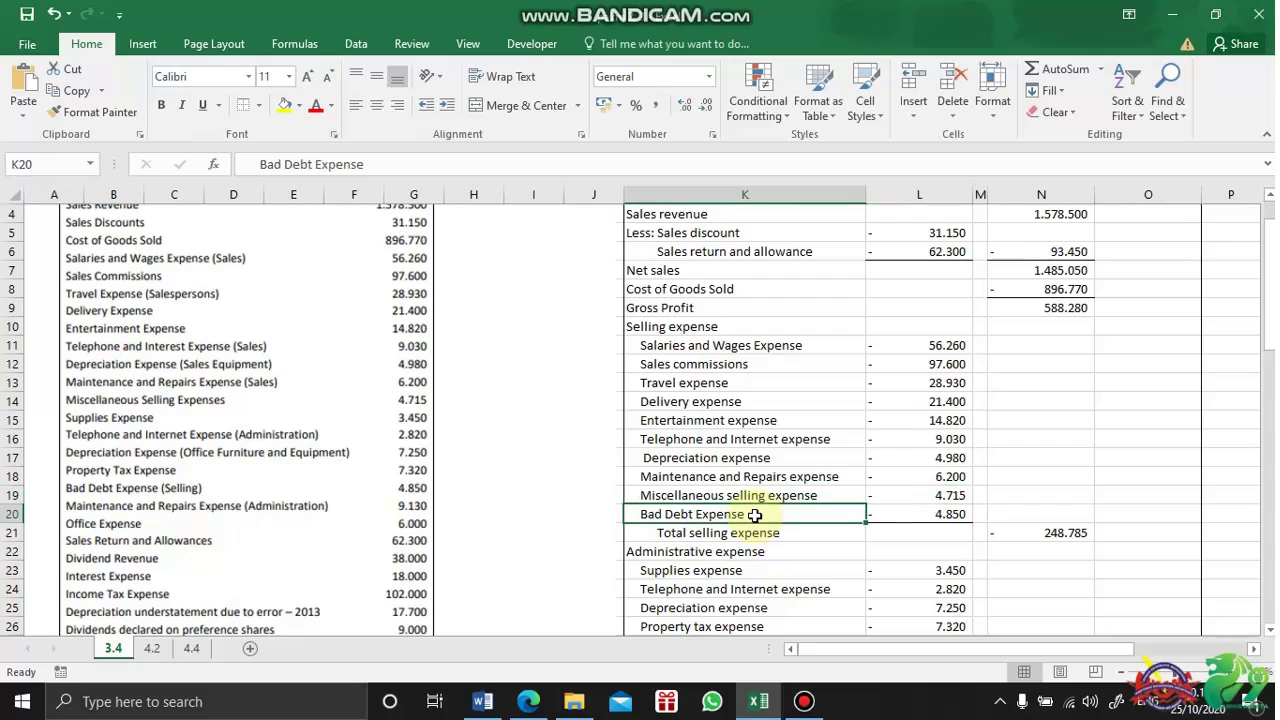
pyautogui.click(903, 519)
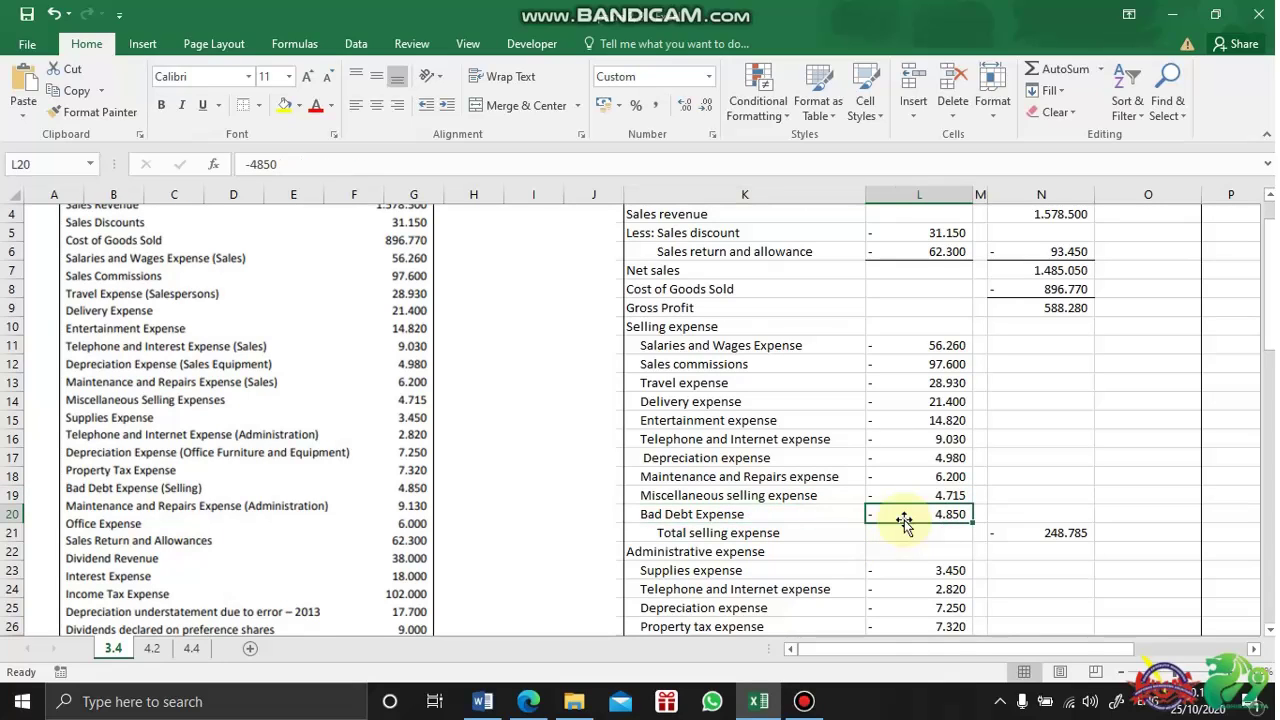
pyautogui.click(791, 533)
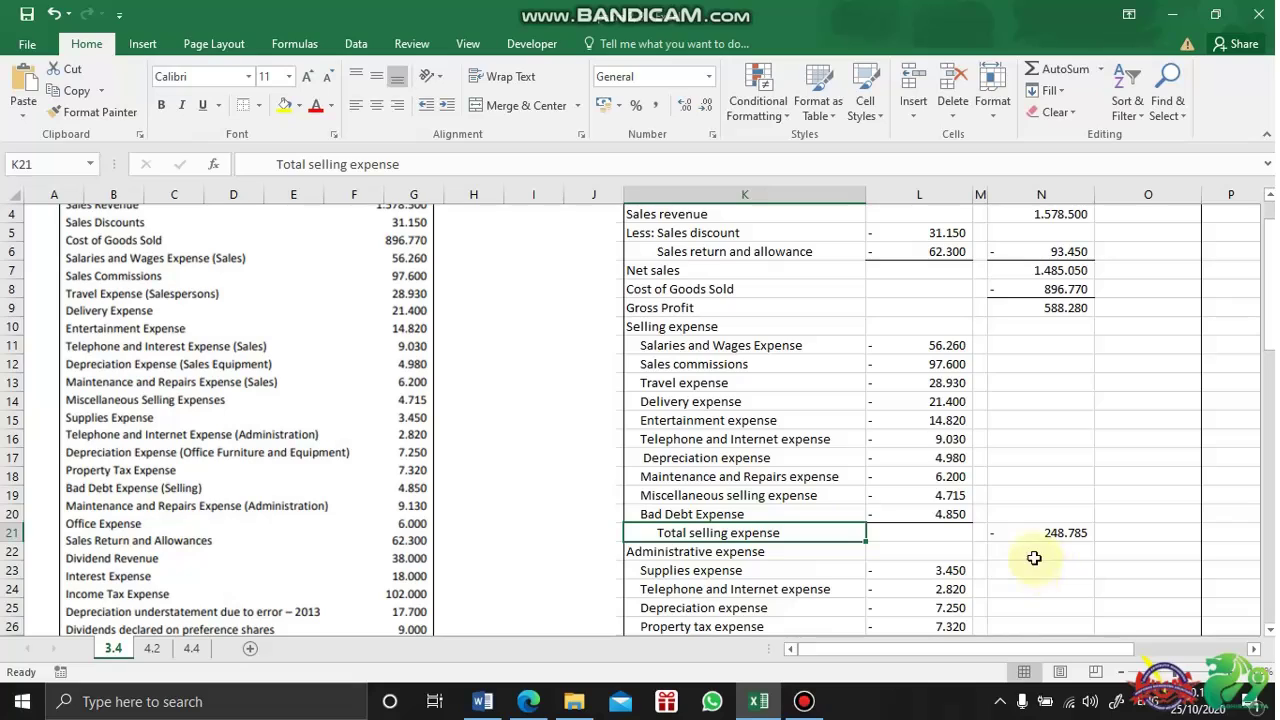
pyautogui.click(1003, 533)
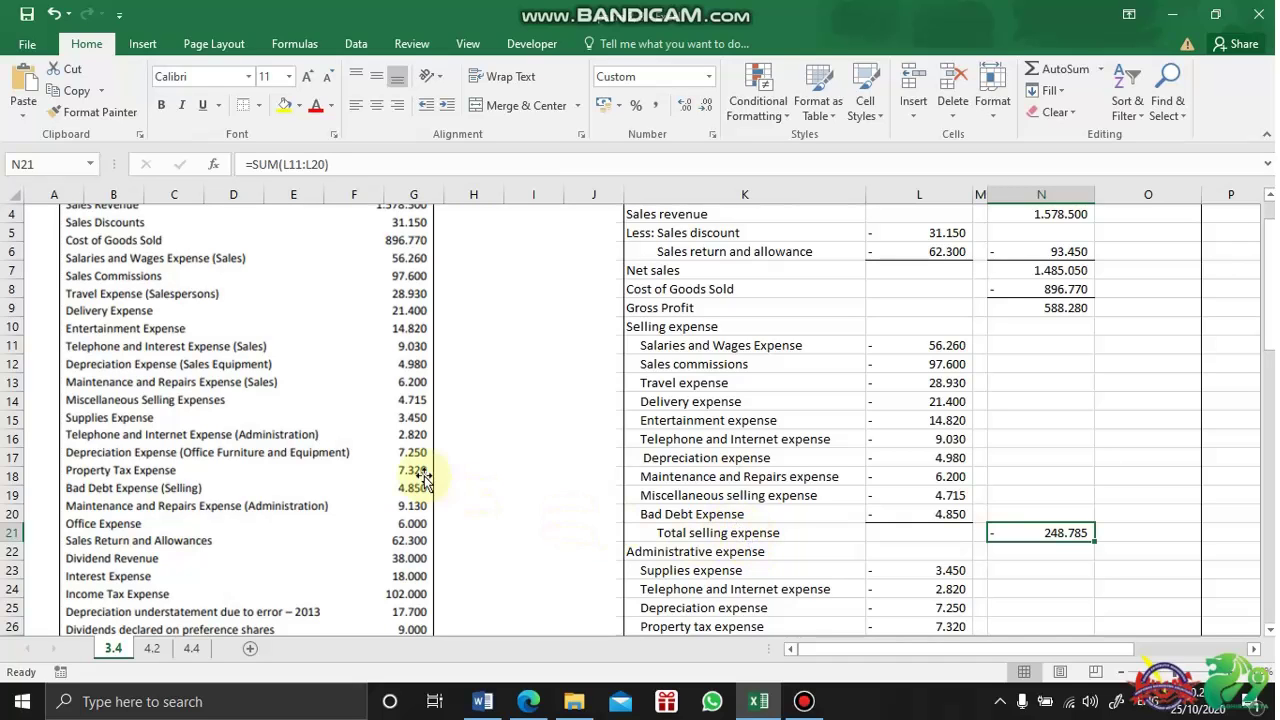
# - Compare the administrative expenses from supplies through office expense with the trial balance, and inspect the total administrative expense formula
pyautogui.scroll(1, 301, 415)
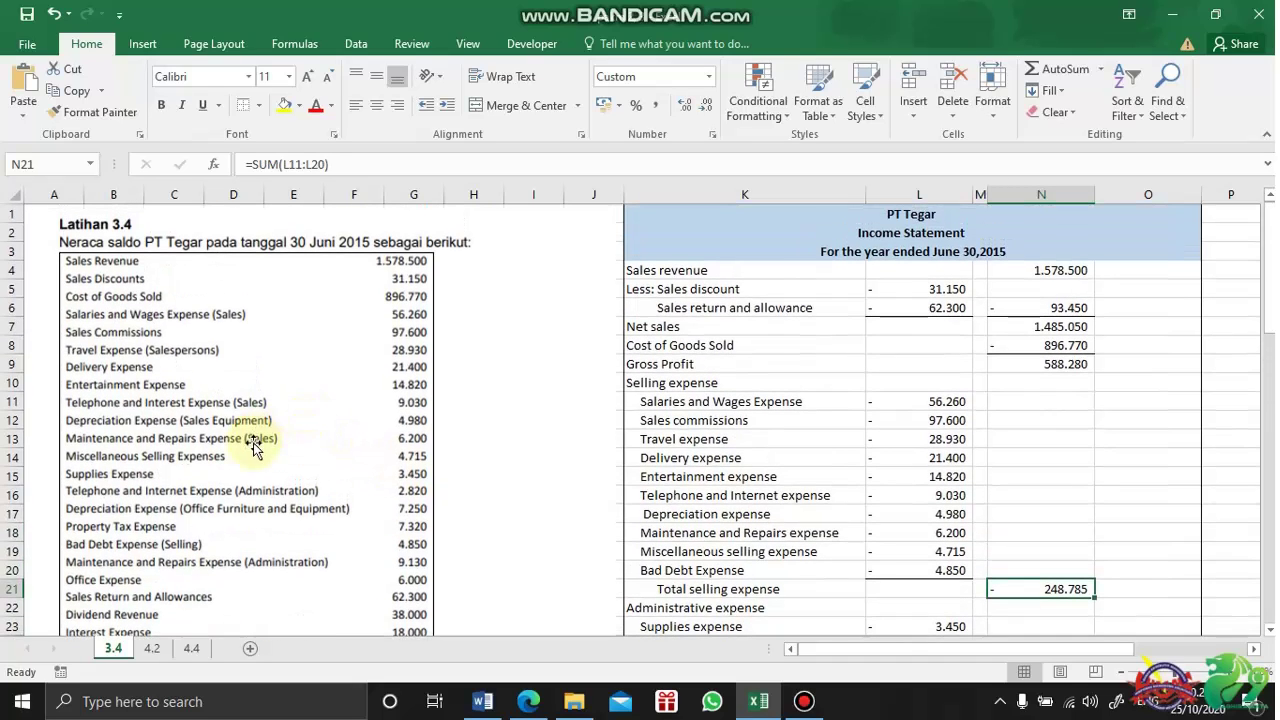
pyautogui.scroll(-1, 300, 466)
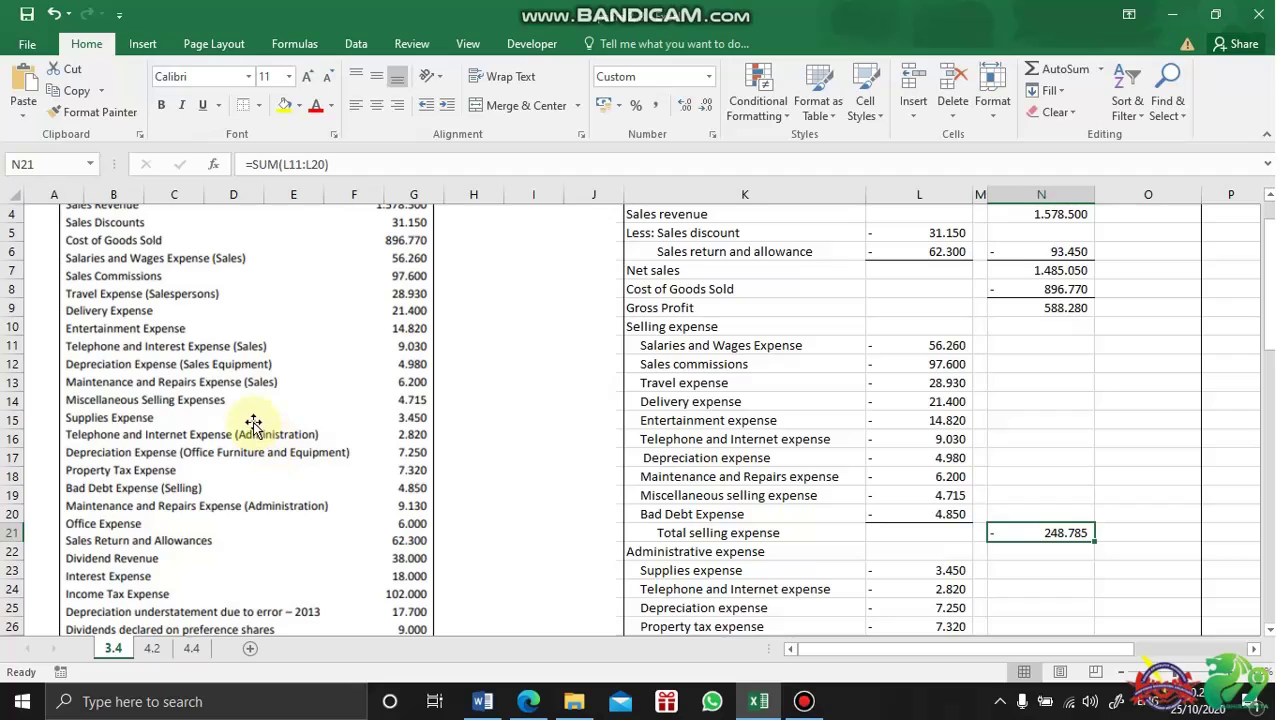
pyautogui.click(937, 569)
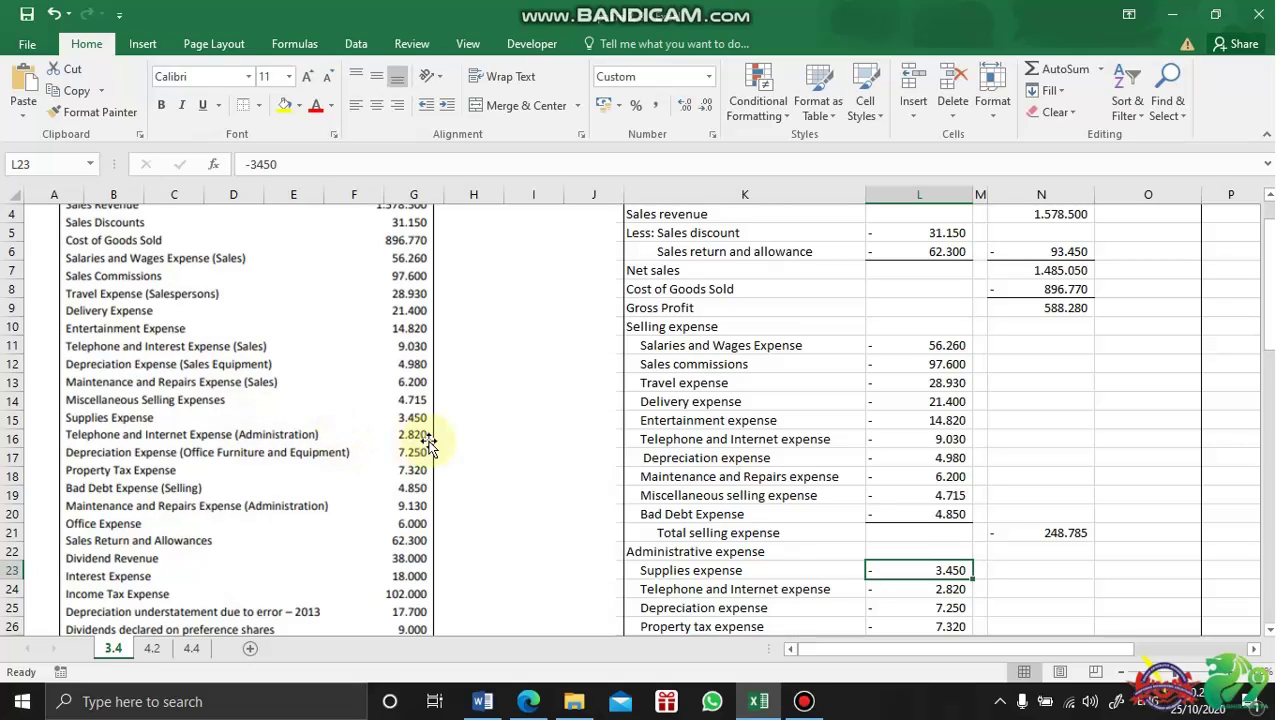
pyautogui.click(915, 590)
pyautogui.scroll(-1, 889, 560)
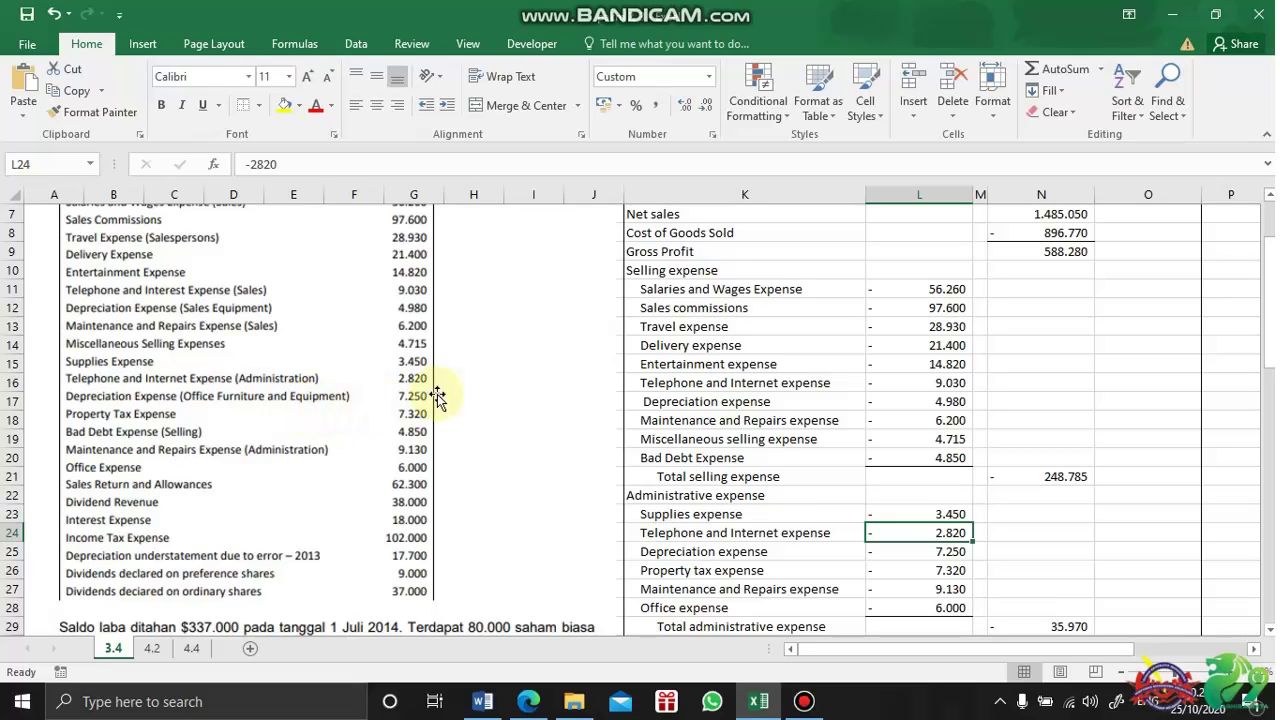
pyautogui.click(928, 553)
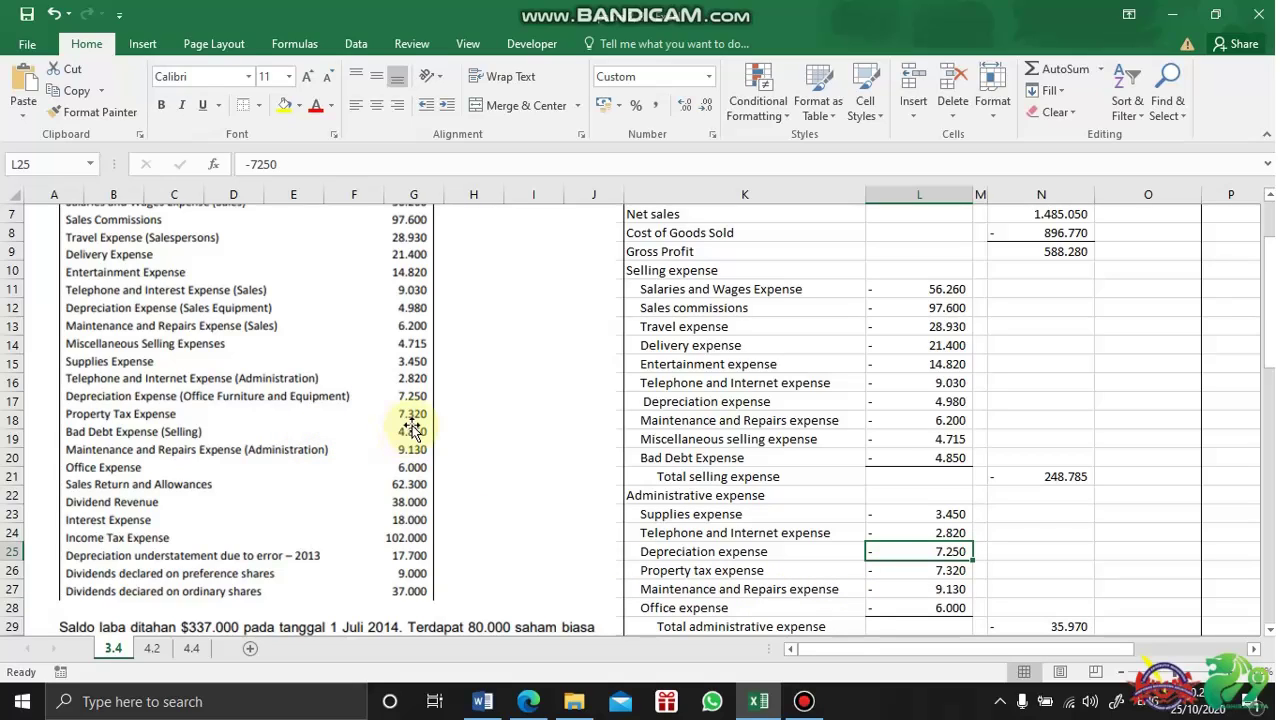
pyautogui.click(928, 571)
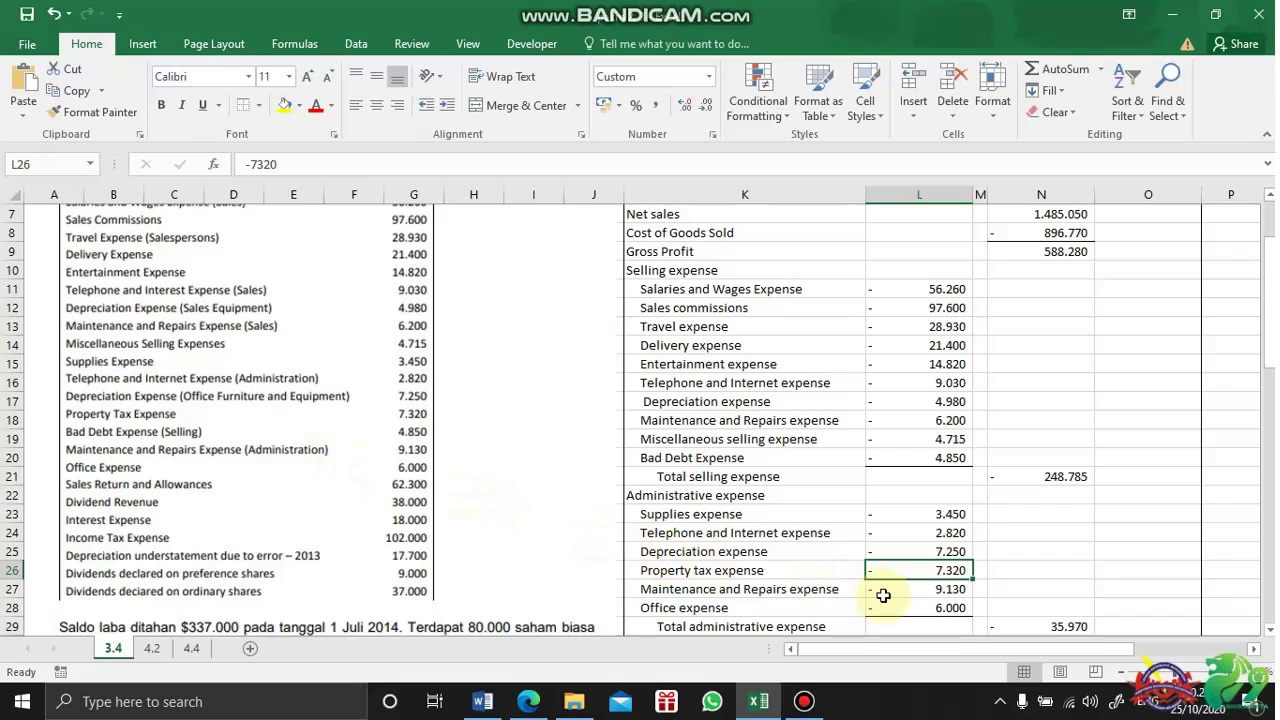
pyautogui.click(953, 590)
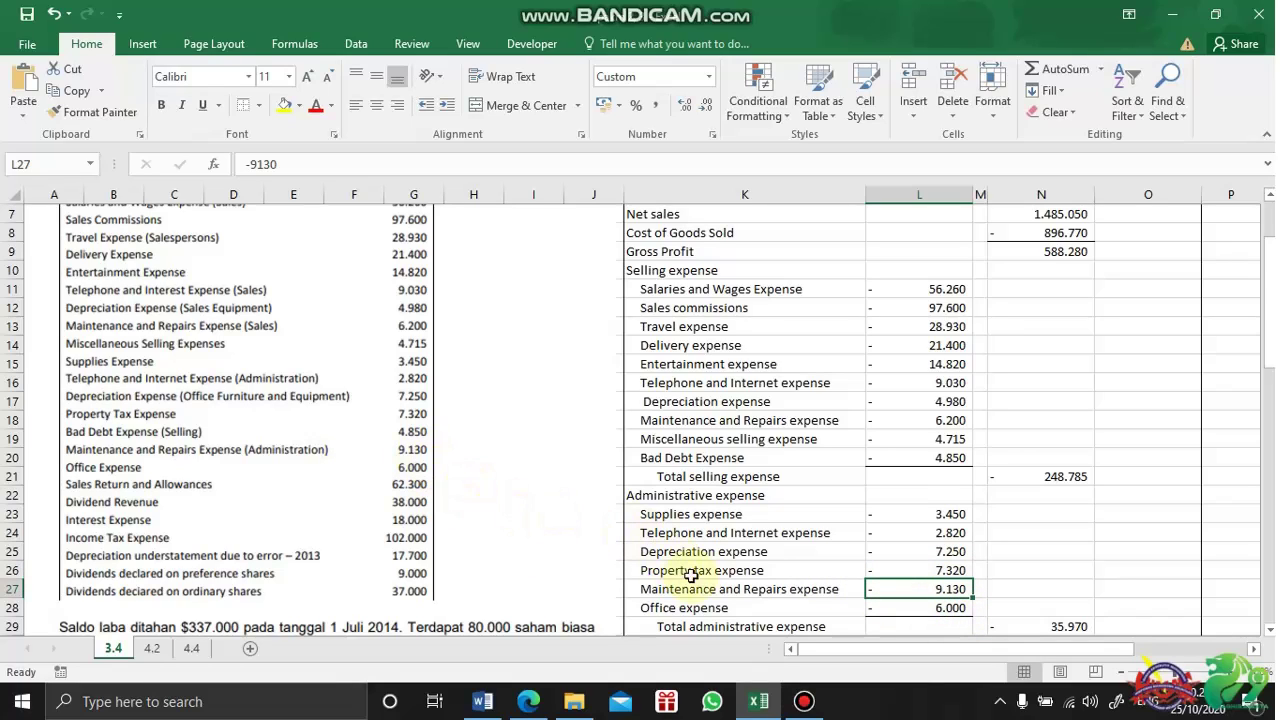
pyautogui.click(740, 624)
pyautogui.click(945, 607)
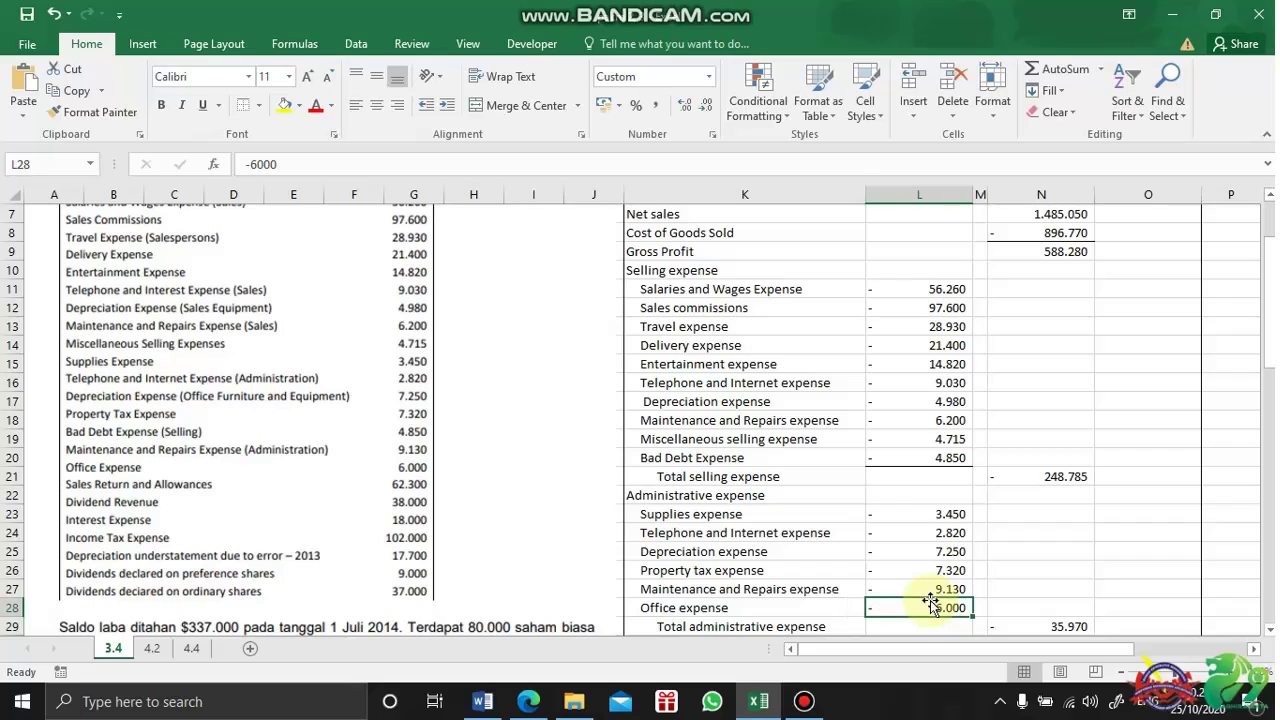
pyautogui.scroll(-1, 845, 517)
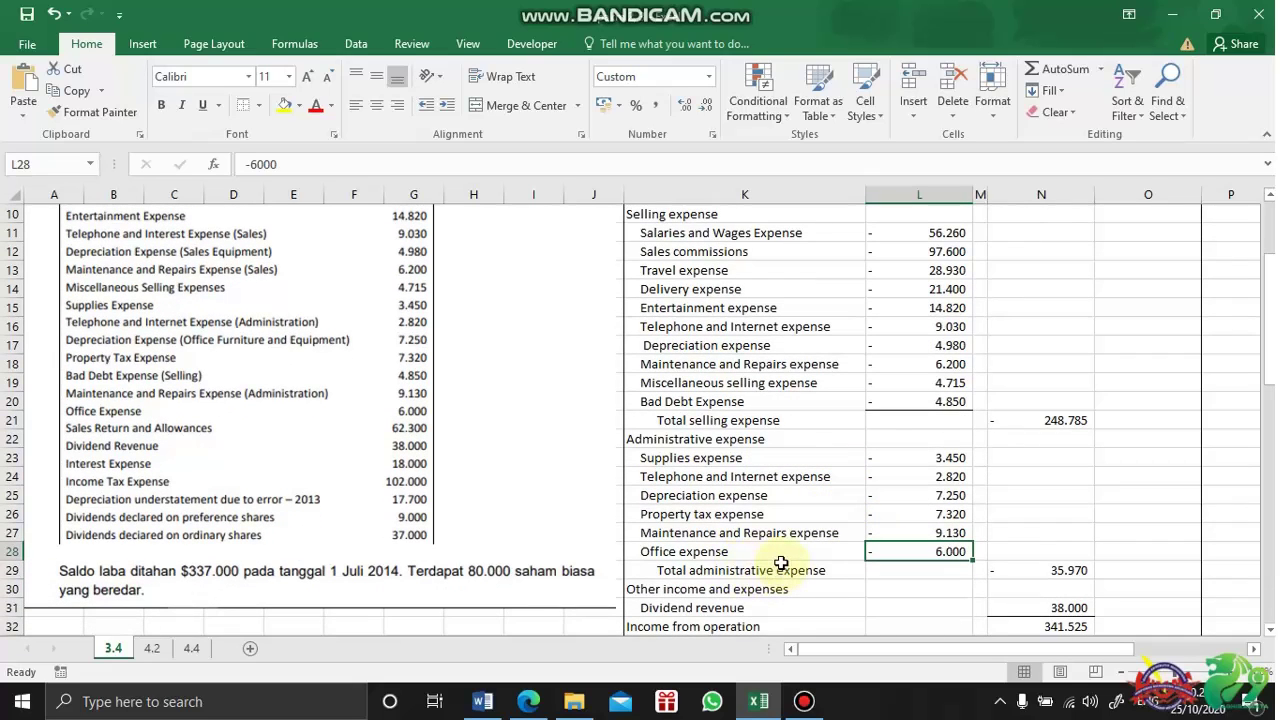
pyautogui.click(1024, 578)
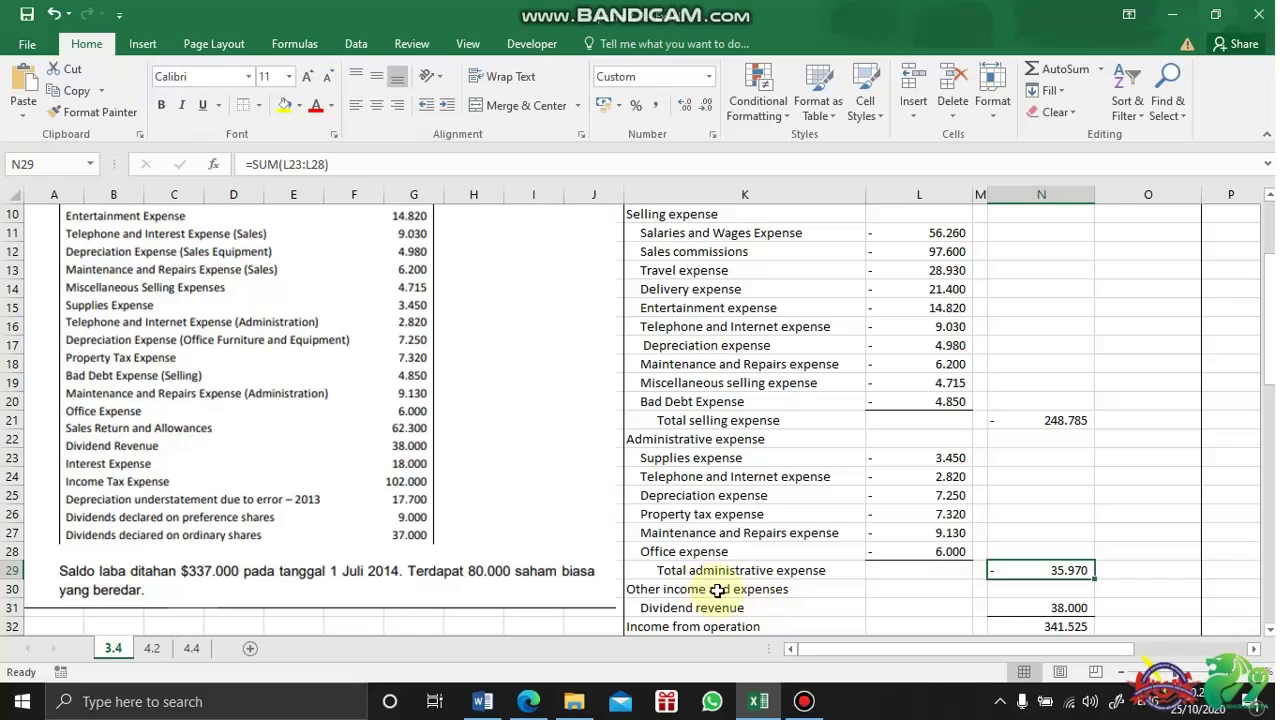
# - Check the dividend revenue entry under other income and expenses against the trial balance
pyautogui.click(741, 588)
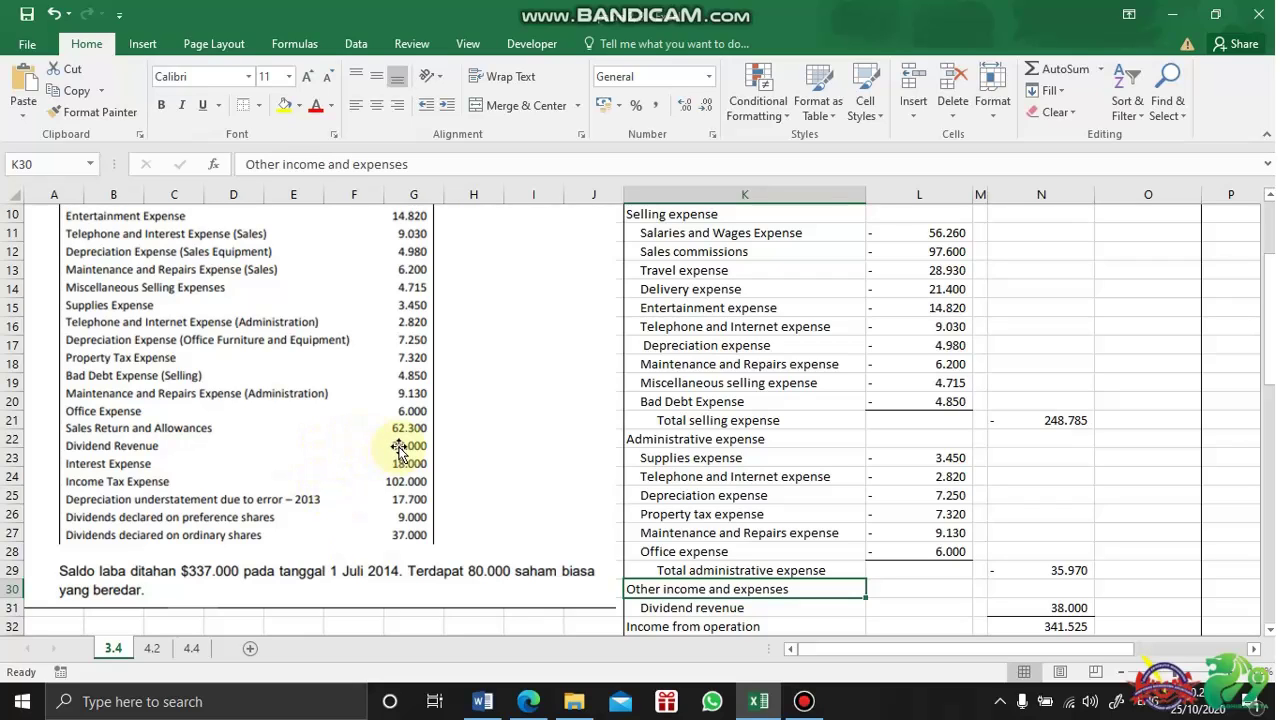
pyautogui.click(692, 609)
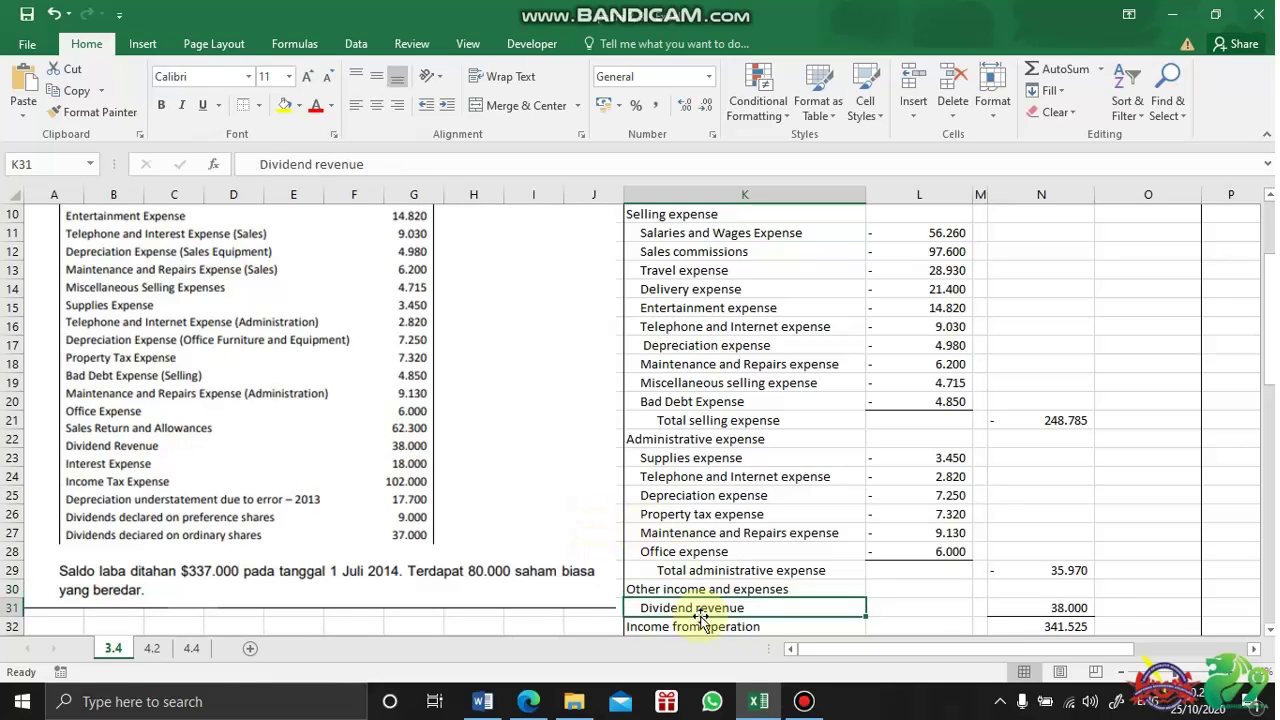
pyautogui.click(1078, 607)
pyautogui.scroll(-1, 894, 557)
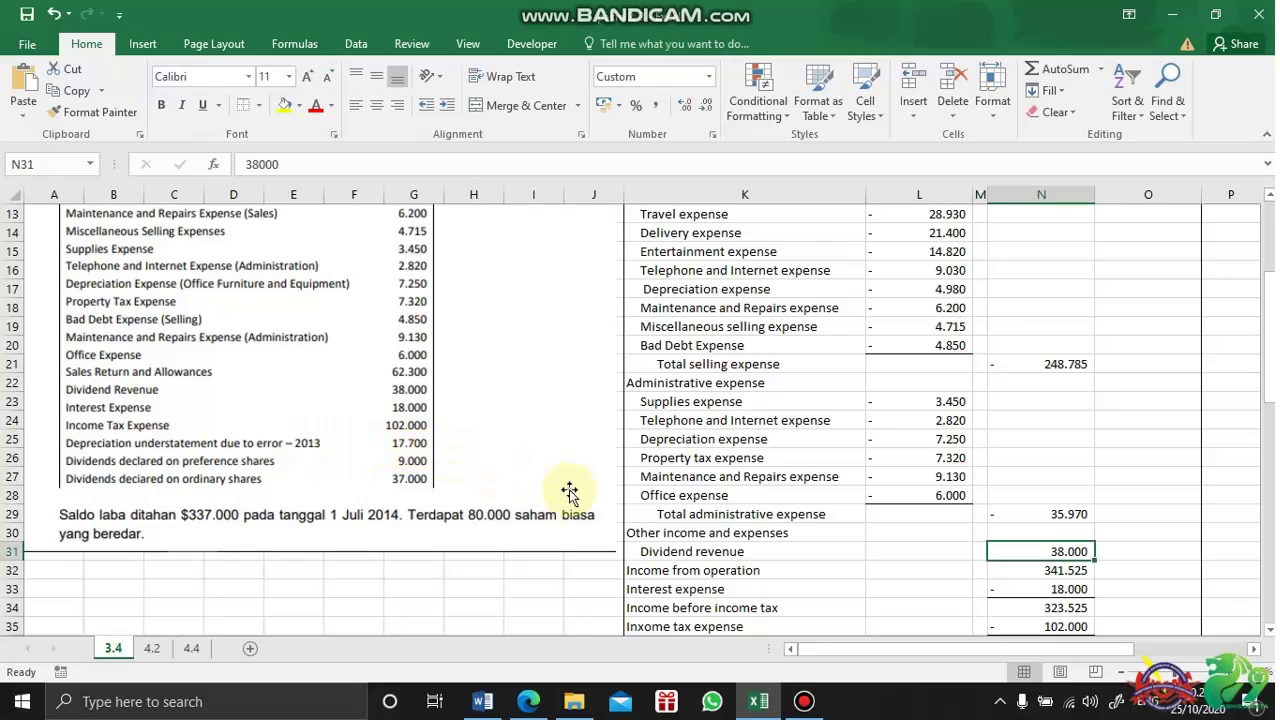
# - Review the income from operation subtotal together with the dividend revenue line directly above it
pyautogui.scroll(-1, 825, 491)
pyautogui.click(747, 518)
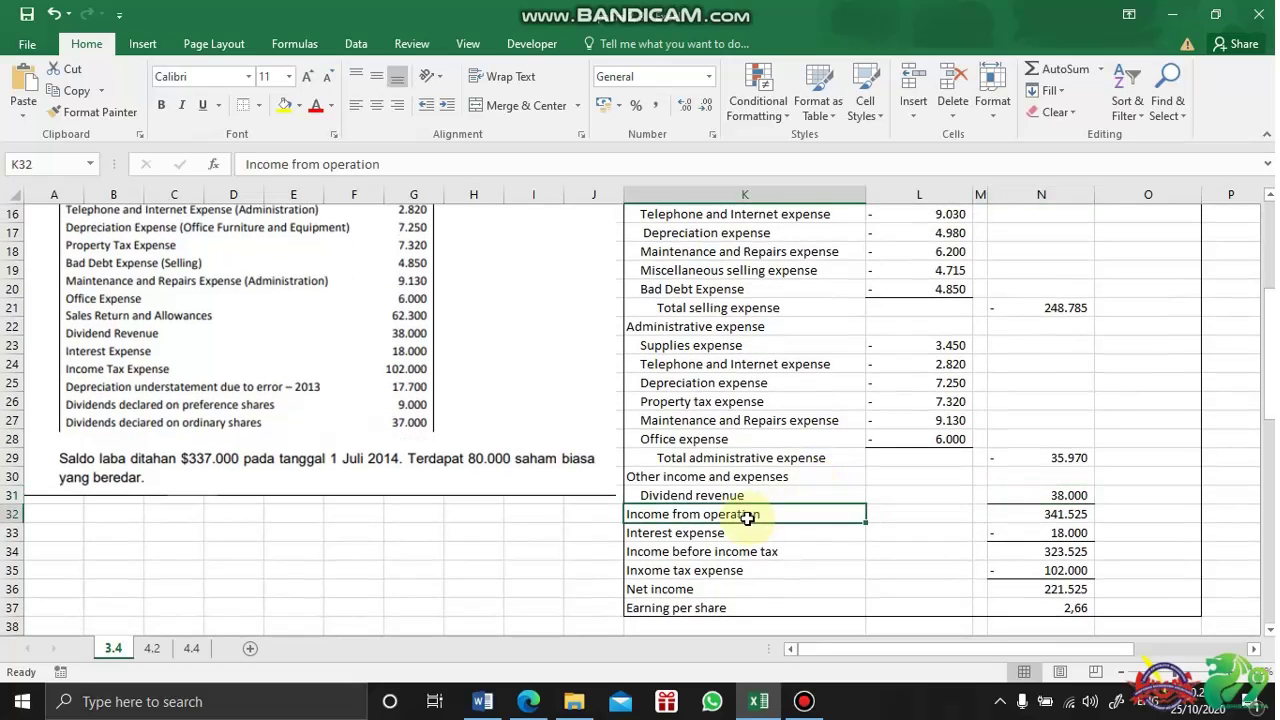
pyautogui.click(731, 493)
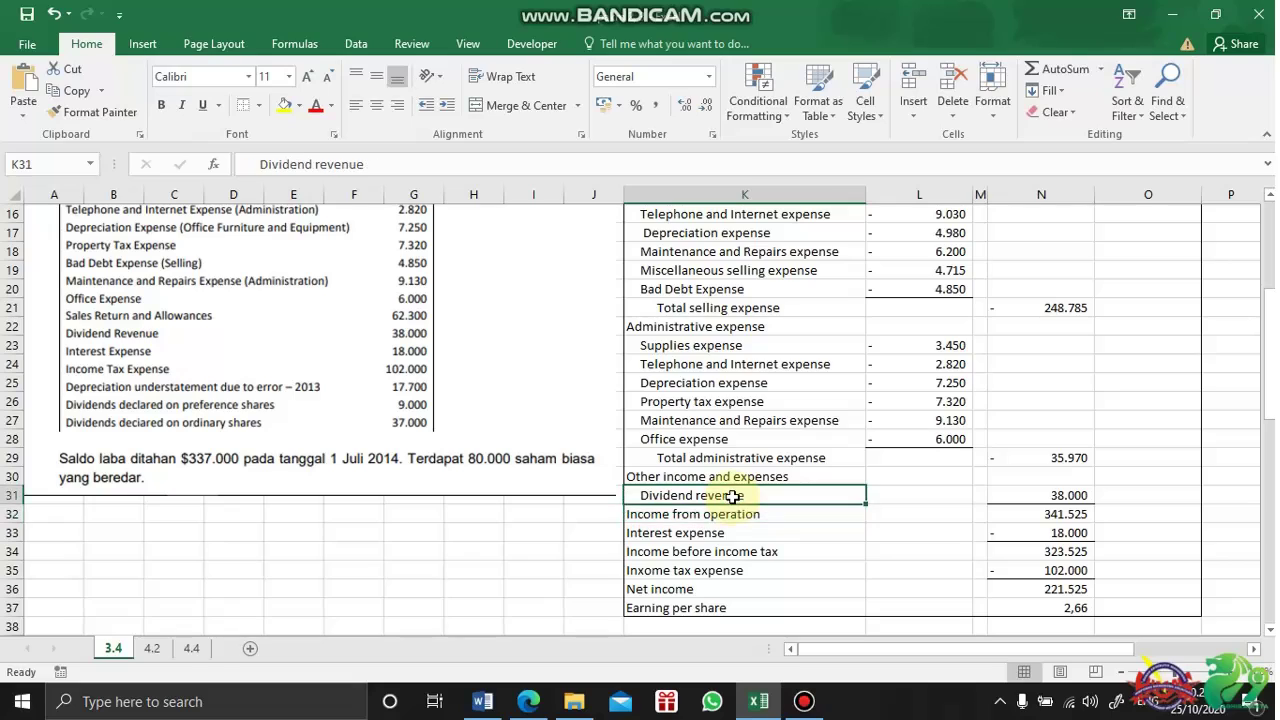
pyautogui.click(737, 517)
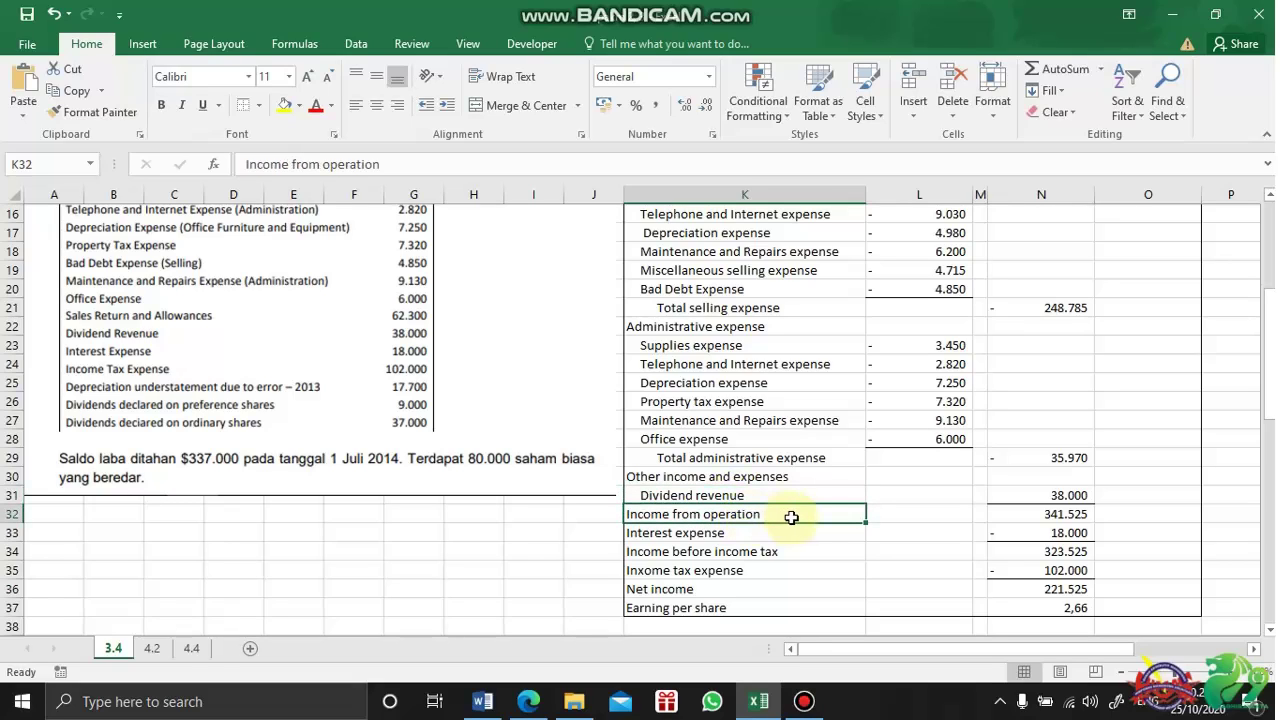
pyautogui.click(1040, 516)
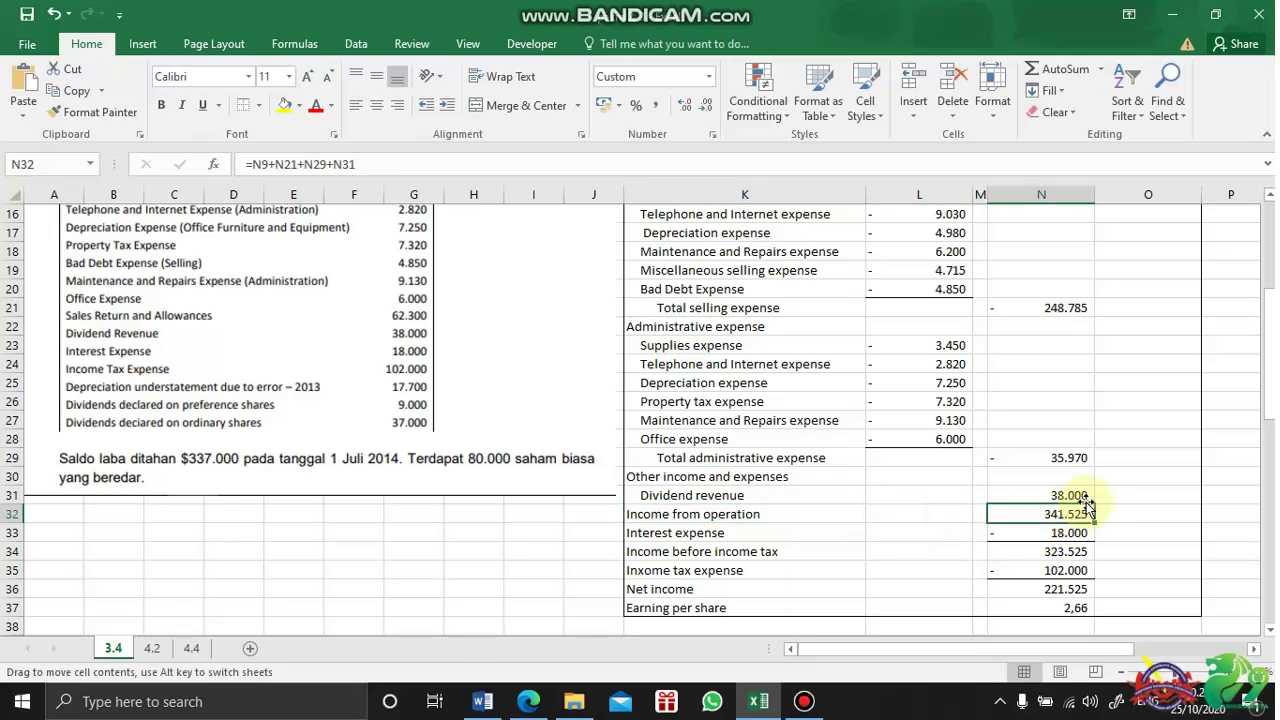
pyautogui.click(1075, 500)
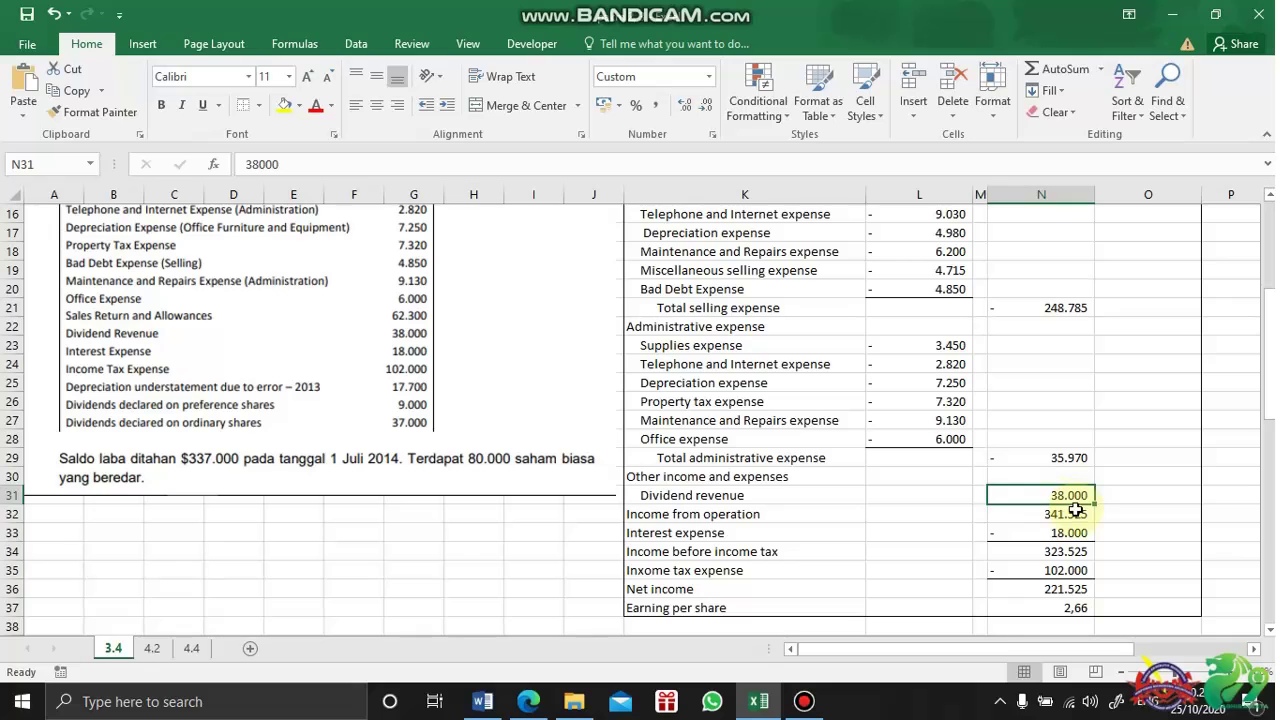
# - Trace the income from operation formula in N32 to gross profit, total selling expense, total administrative expense and dividend revenue
pyautogui.doubleClick(1075, 512)
pyautogui.scroll(3, 1028, 468)
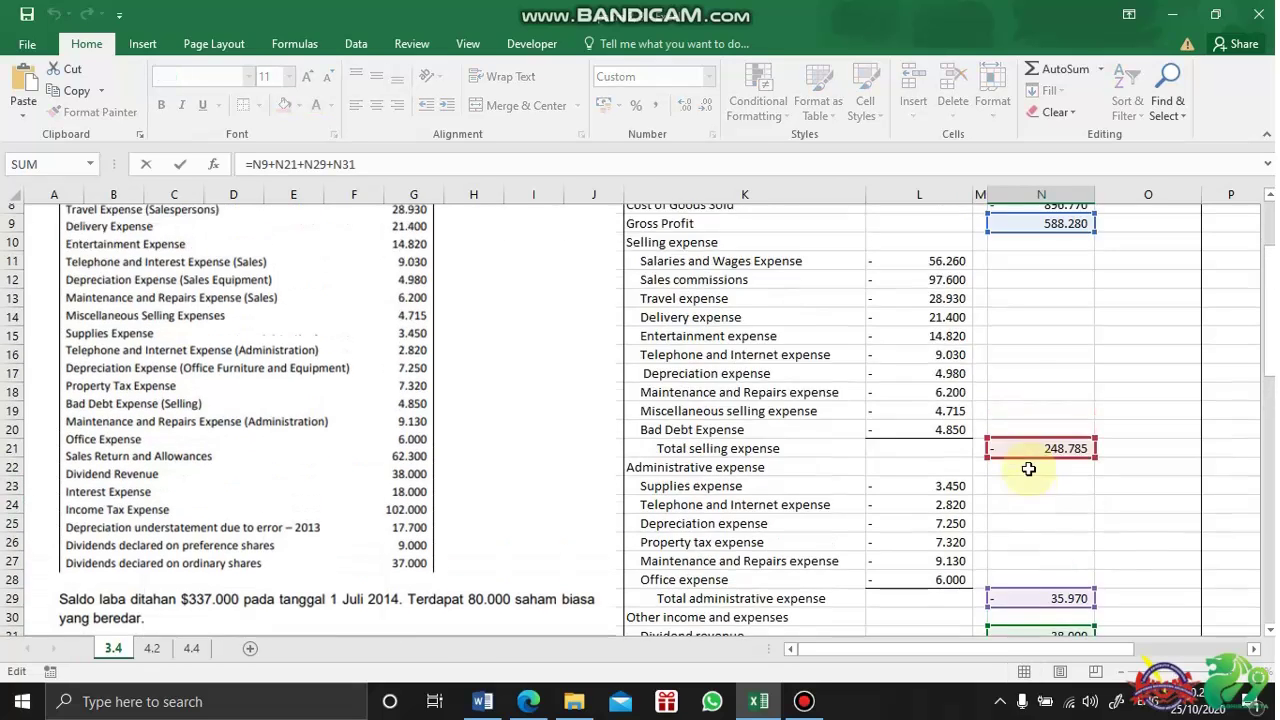
pyautogui.scroll(2, 1028, 468)
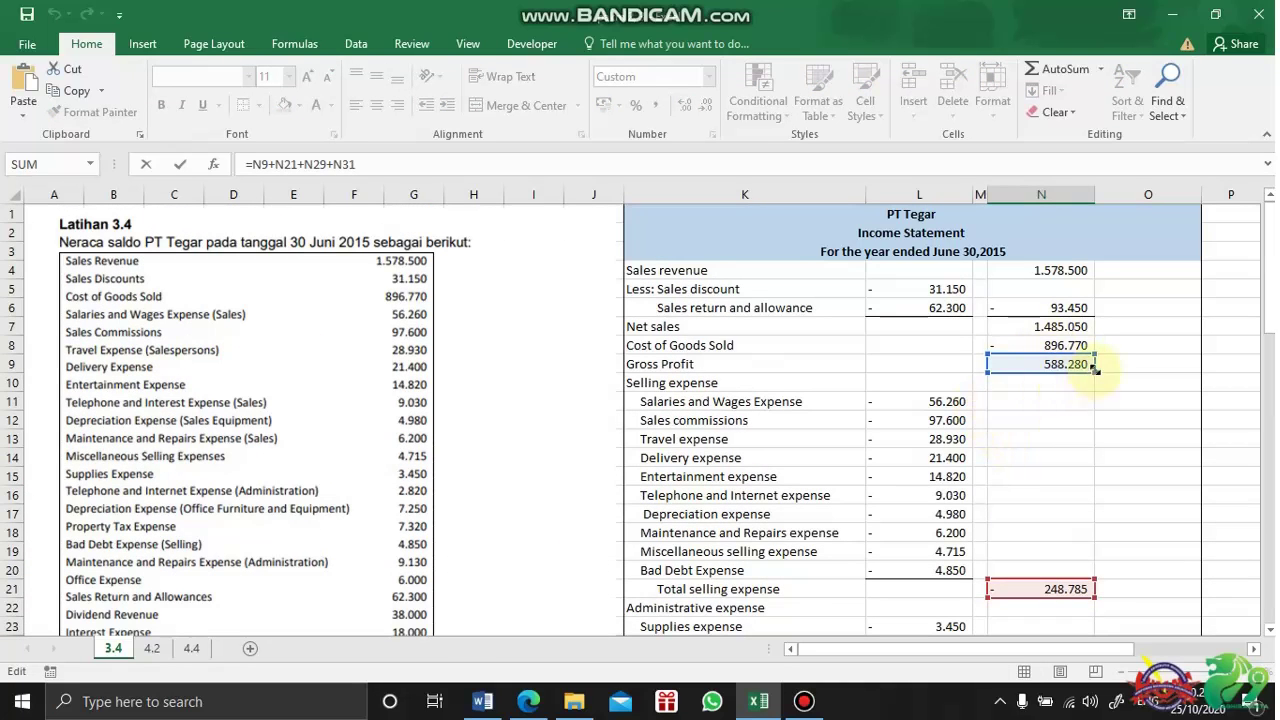
pyautogui.scroll(-1, 1055, 405)
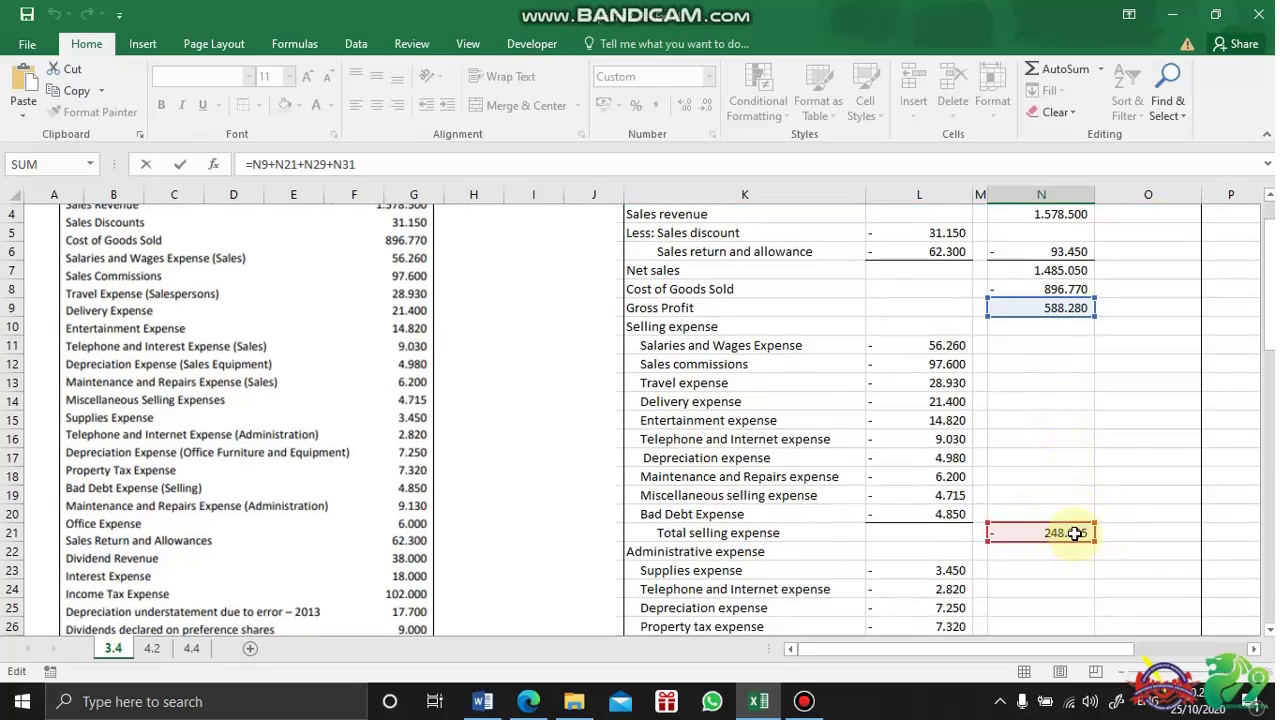
pyautogui.scroll(-2, 1074, 533)
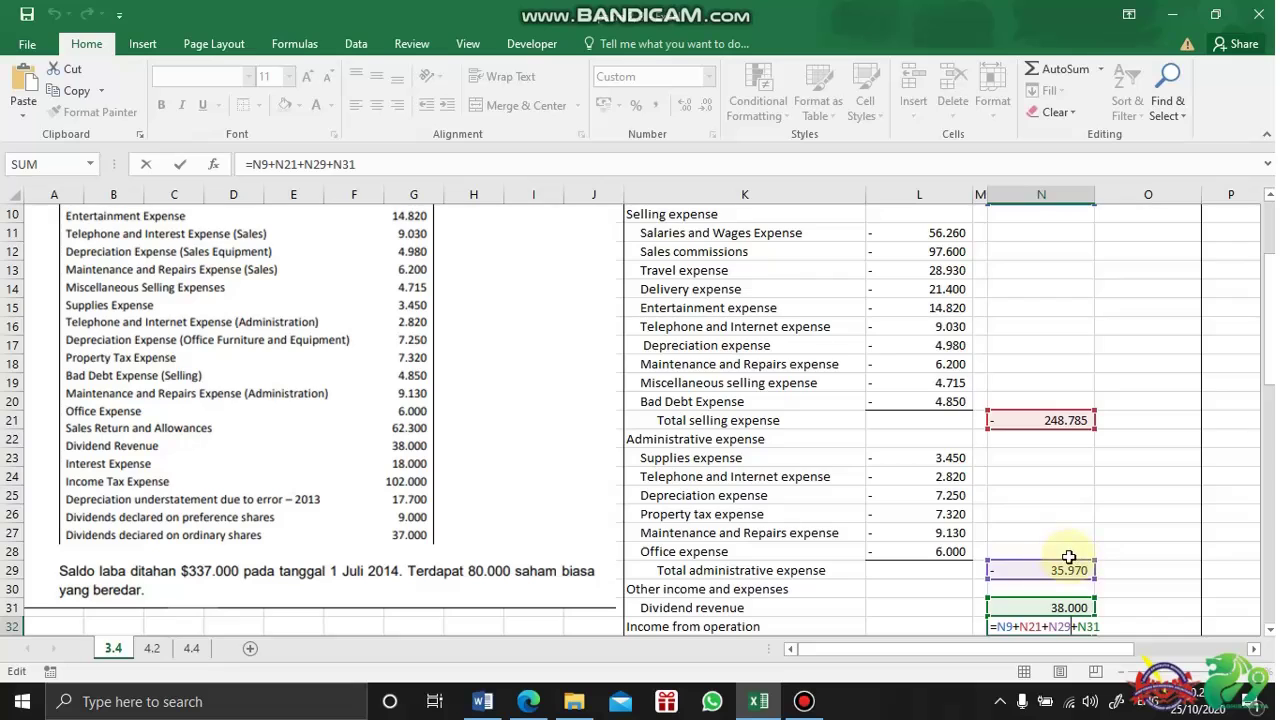
pyautogui.scroll(-1, 1069, 557)
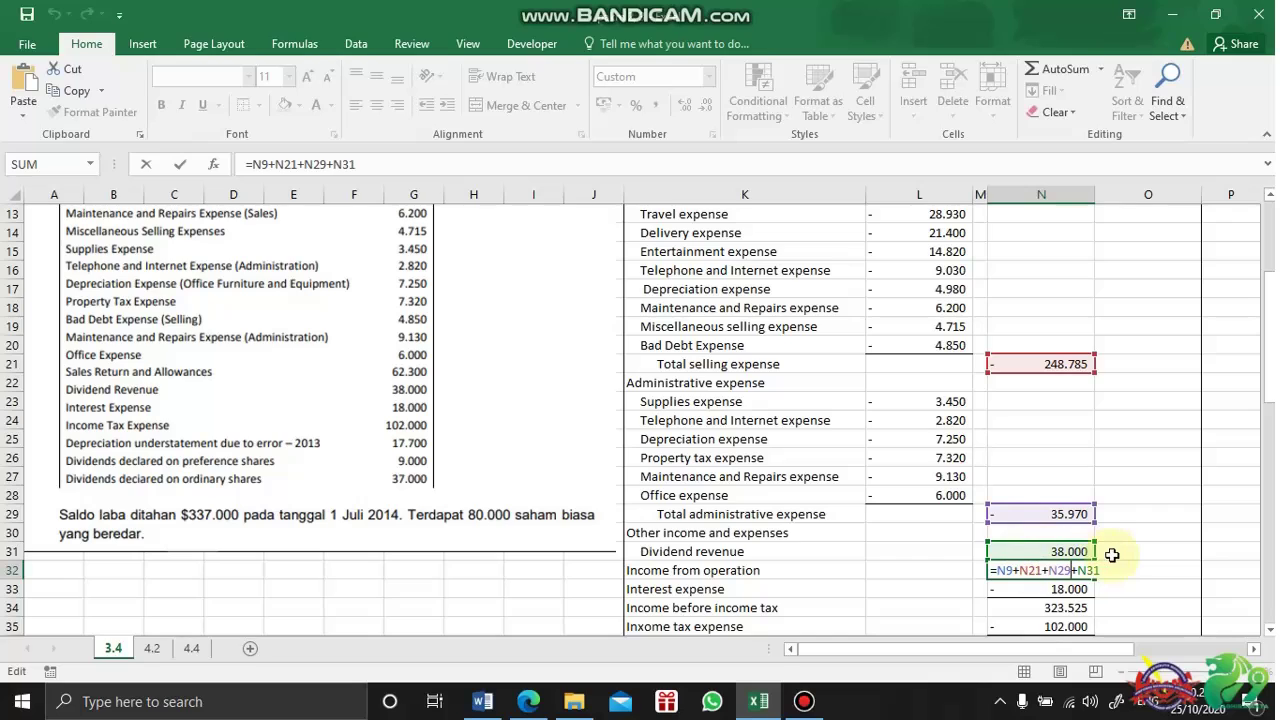
pyautogui.press('Return')
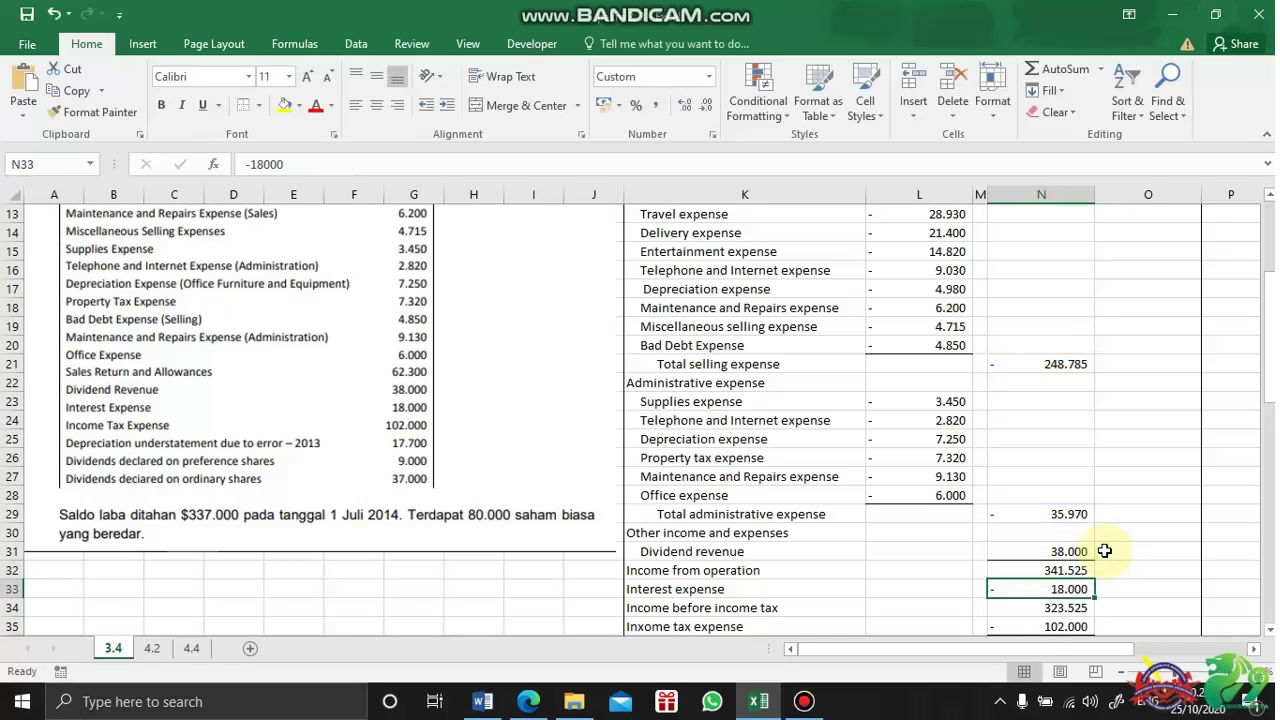
pyautogui.click(1025, 569)
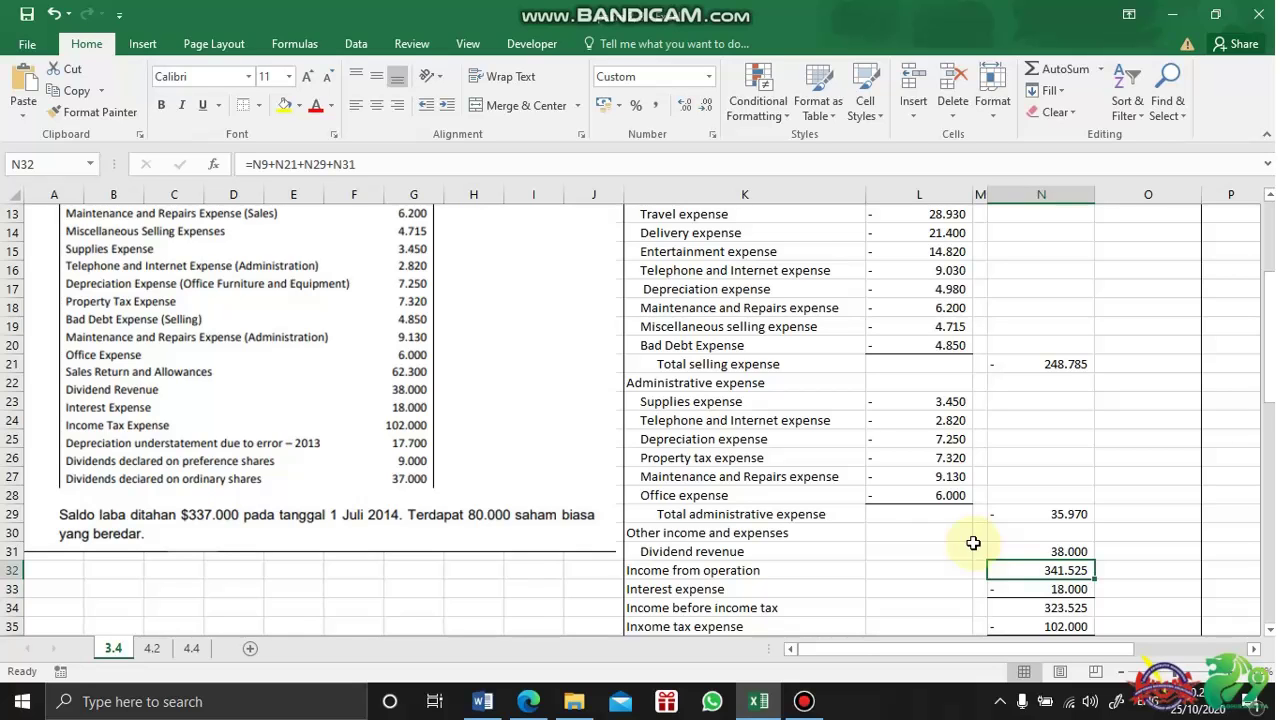
pyautogui.scroll(-1, 973, 543)
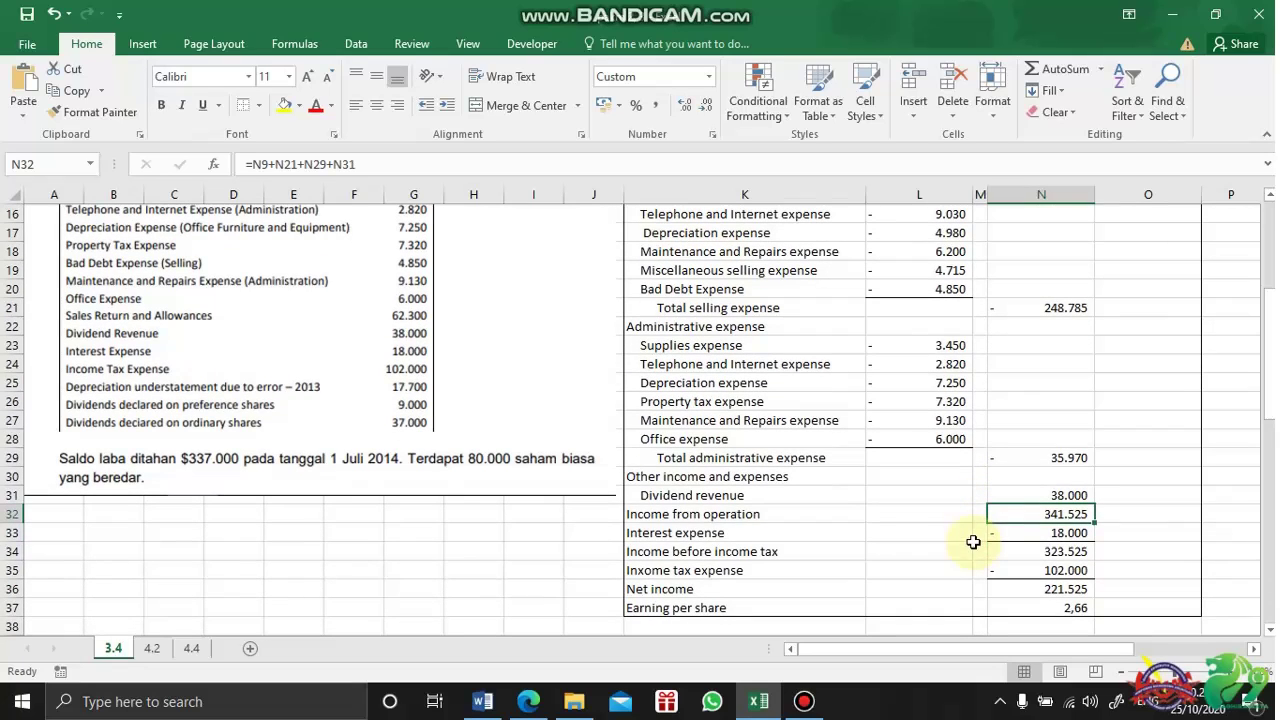
# - Compare the income from operation line with its place in the Gambar 3.1 multiple-step income statement structure
pyautogui.click(737, 518)
pyautogui.scroll(-6, 430, 550)
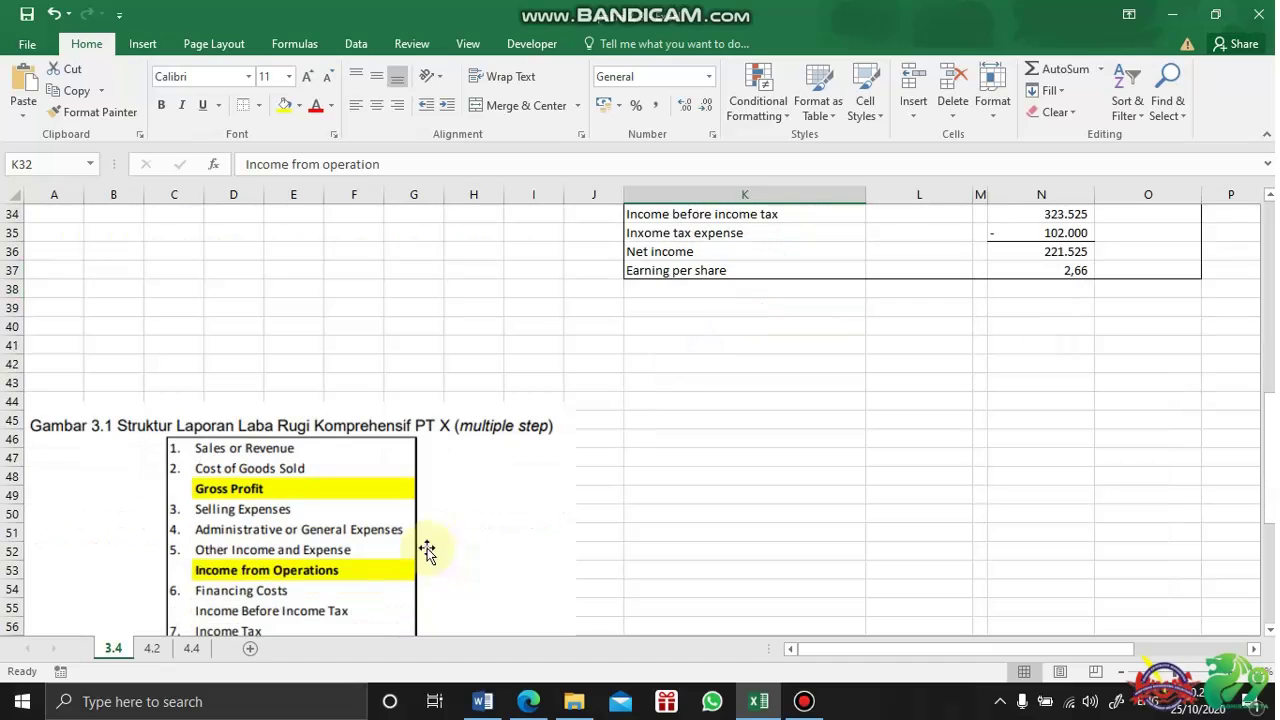
pyautogui.scroll(-1, 245, 565)
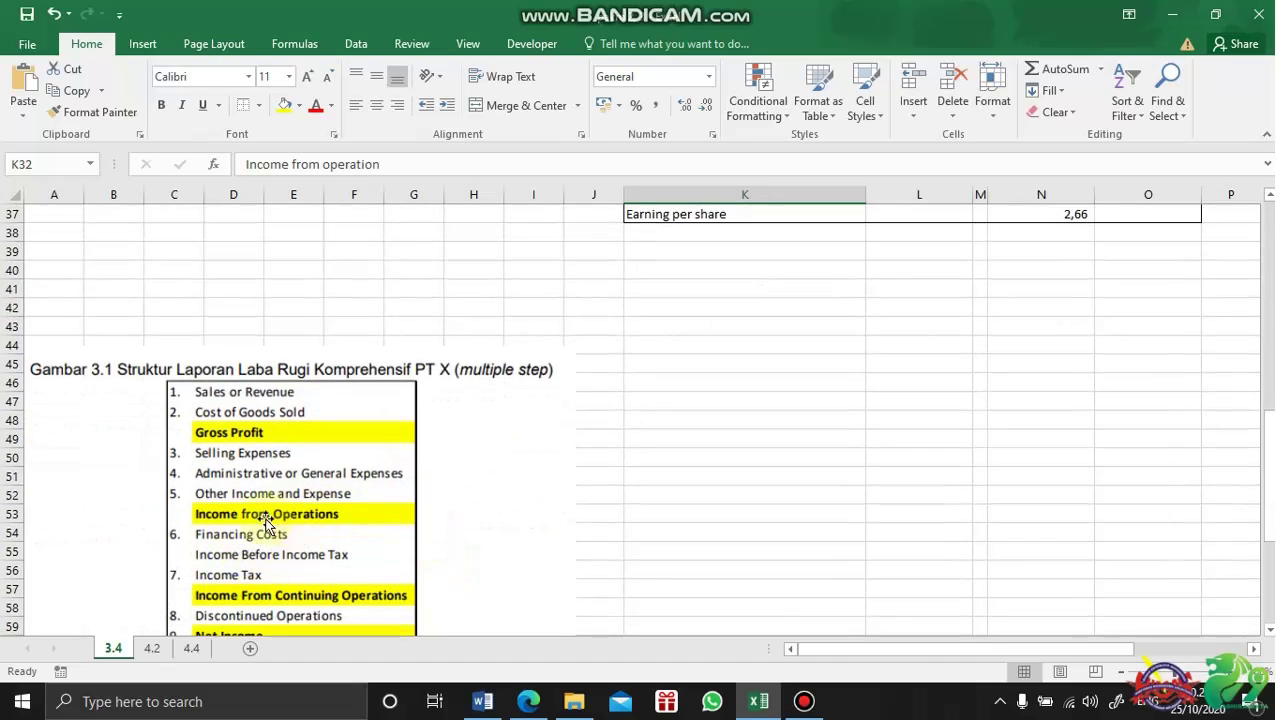
pyautogui.scroll(5, 565, 500)
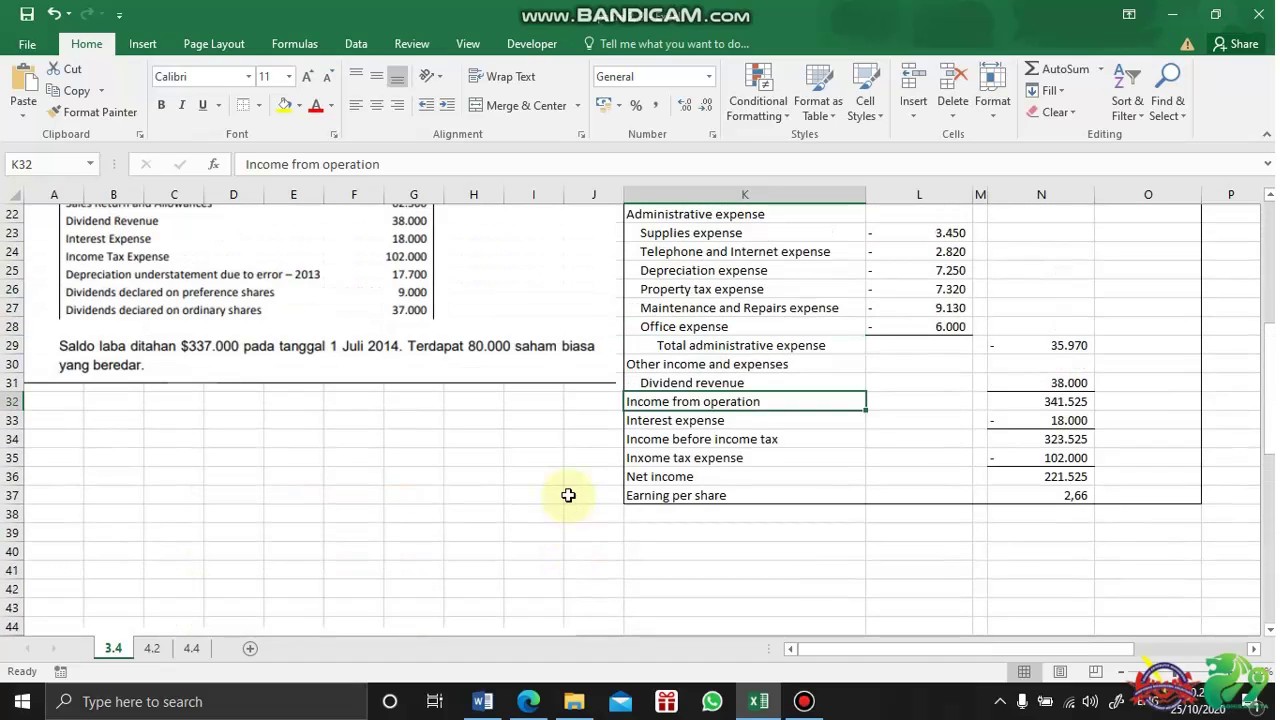
pyautogui.scroll(1, 568, 495)
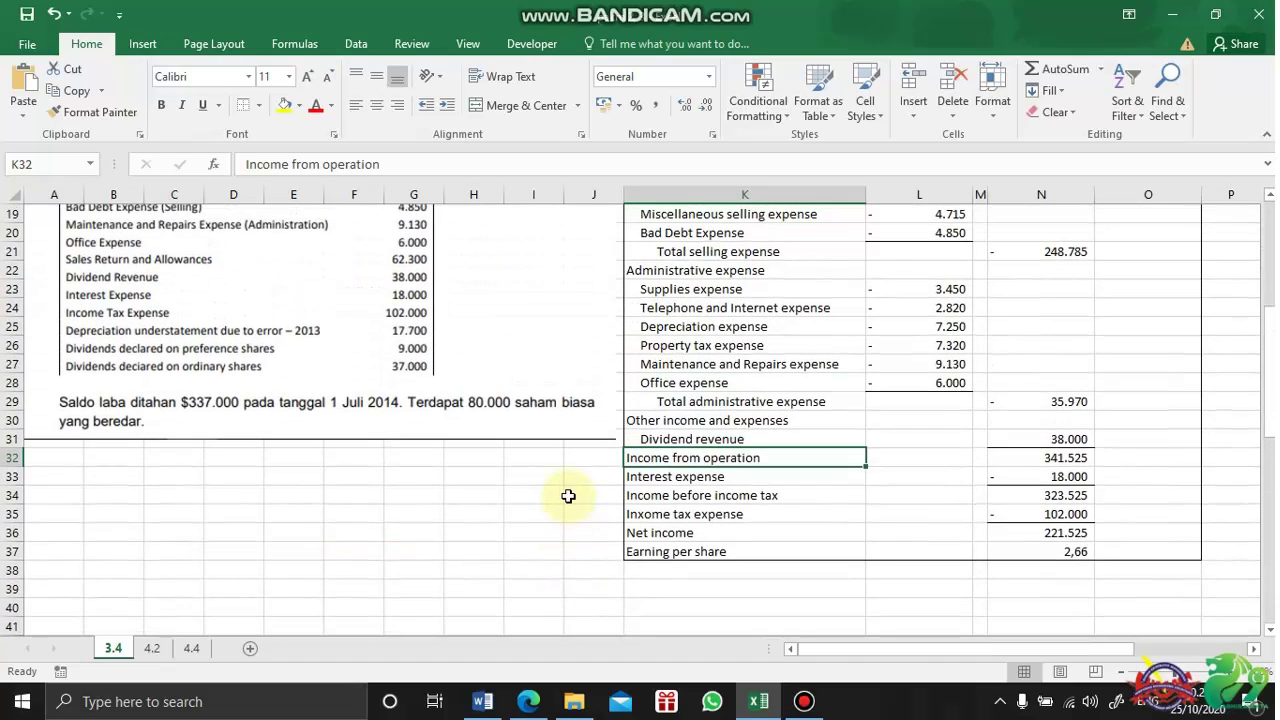
# - Check the interest expense entry below income from operation against the trial balance
pyautogui.click(707, 481)
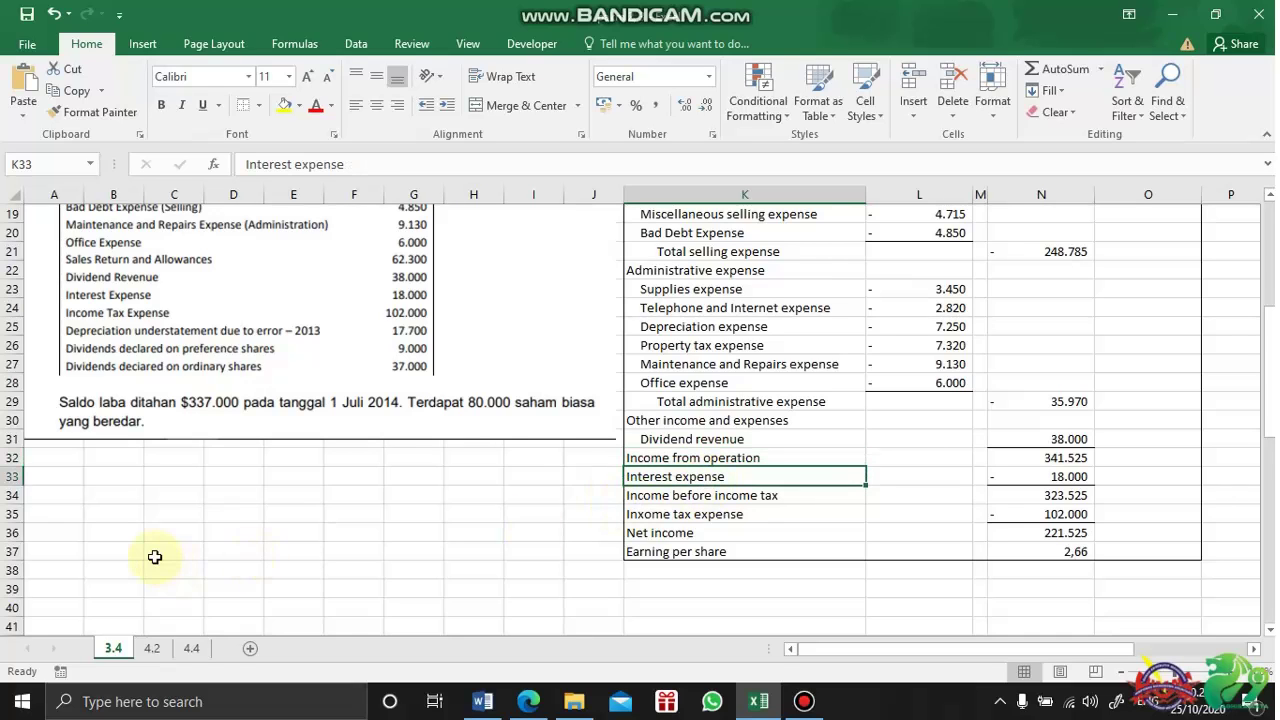
pyautogui.scroll(1, 145, 555)
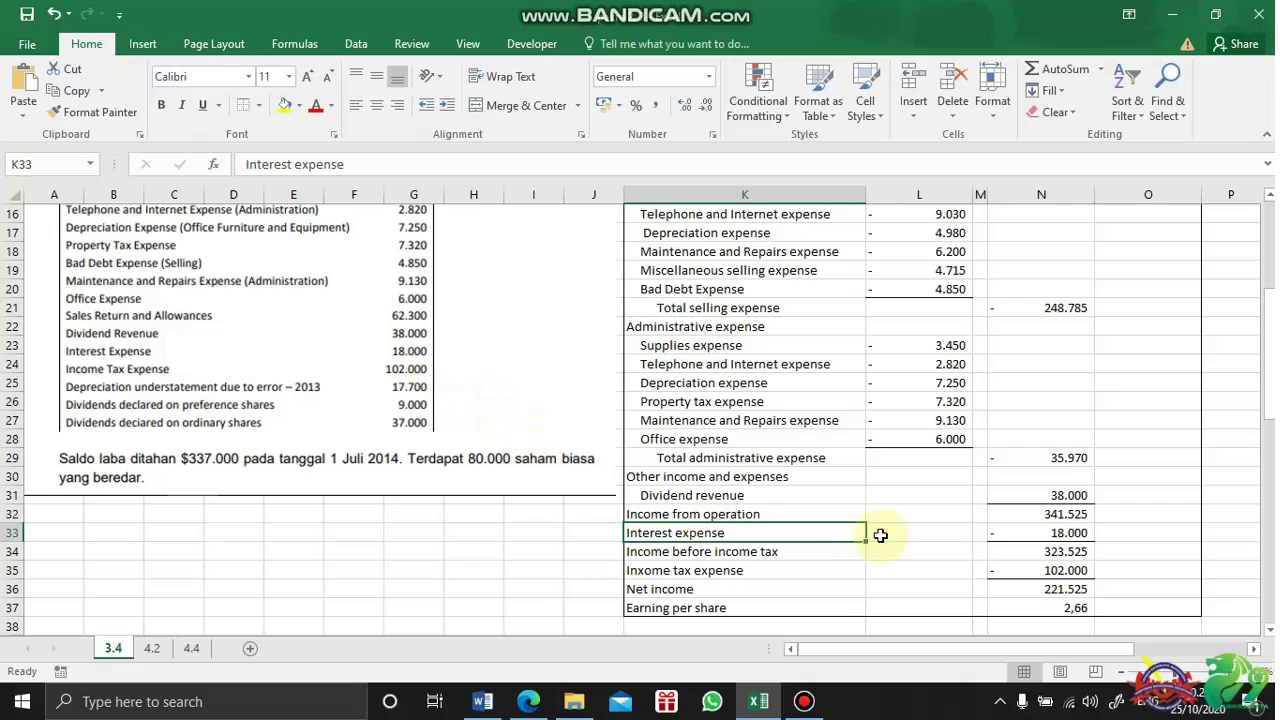
pyautogui.click(1015, 532)
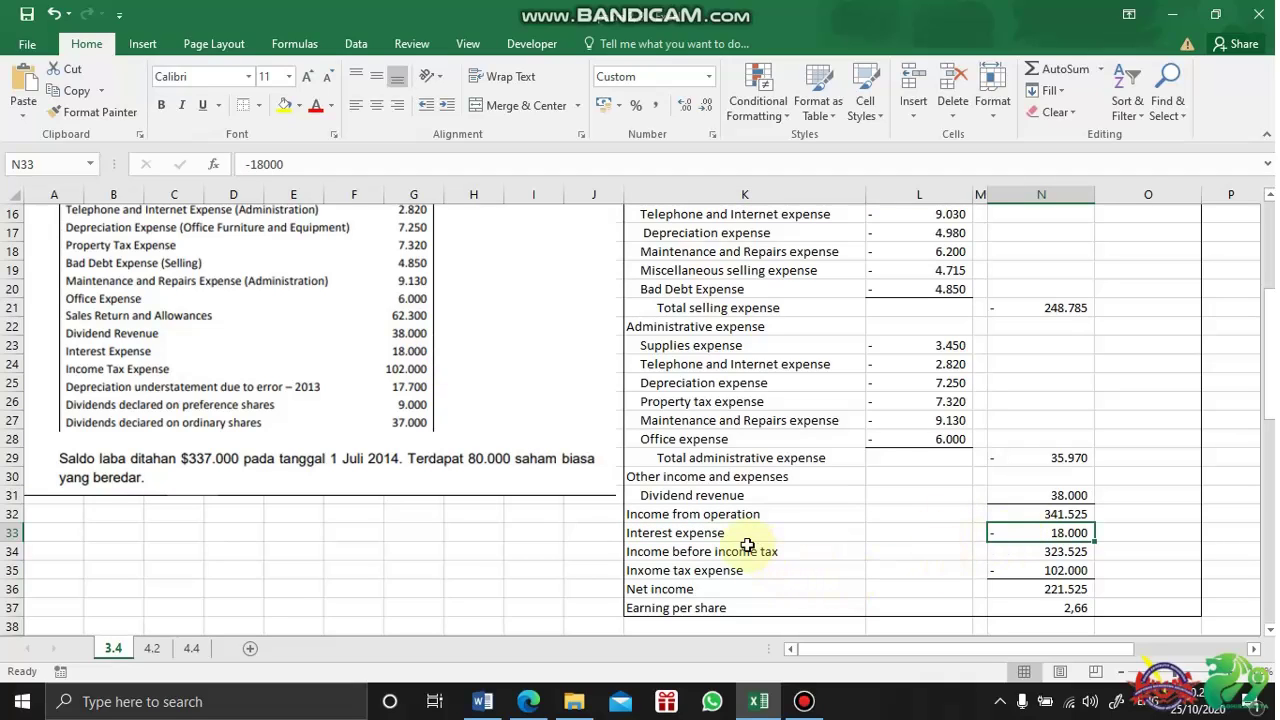
# - Trace the income before income tax formula in N34 to income from operation and interest expense
pyautogui.click(1022, 512)
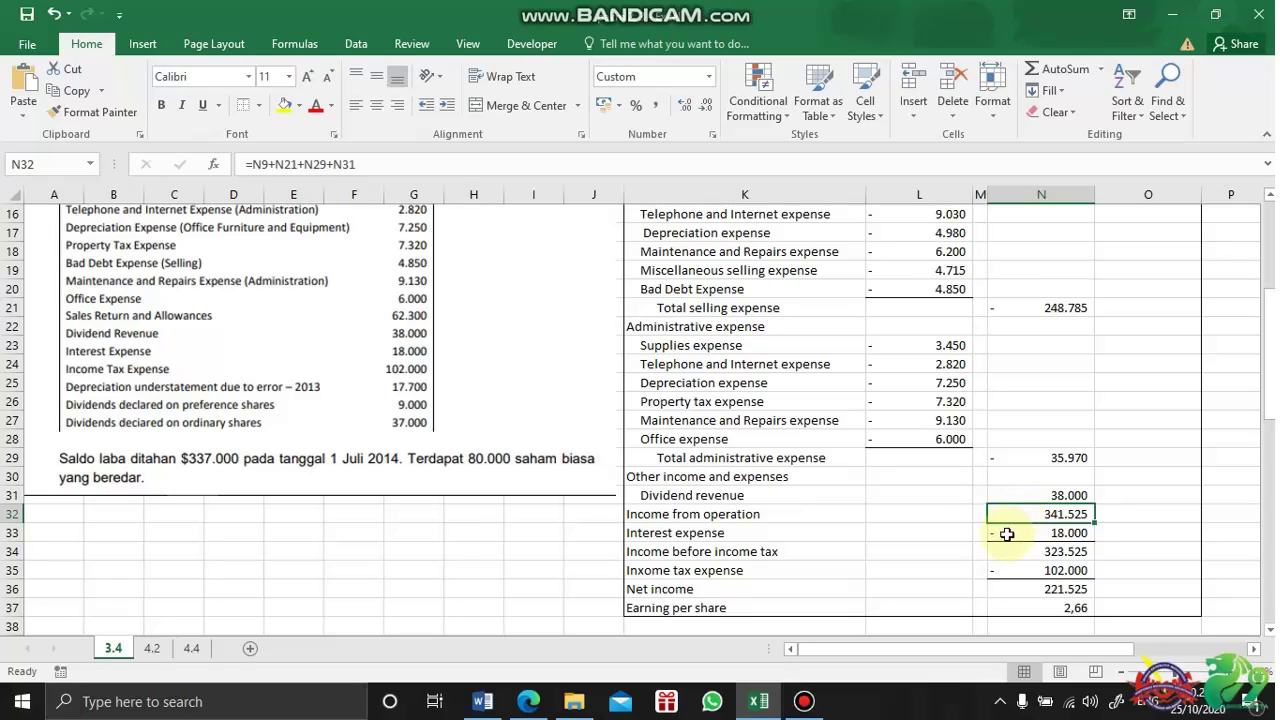
pyautogui.click(1007, 534)
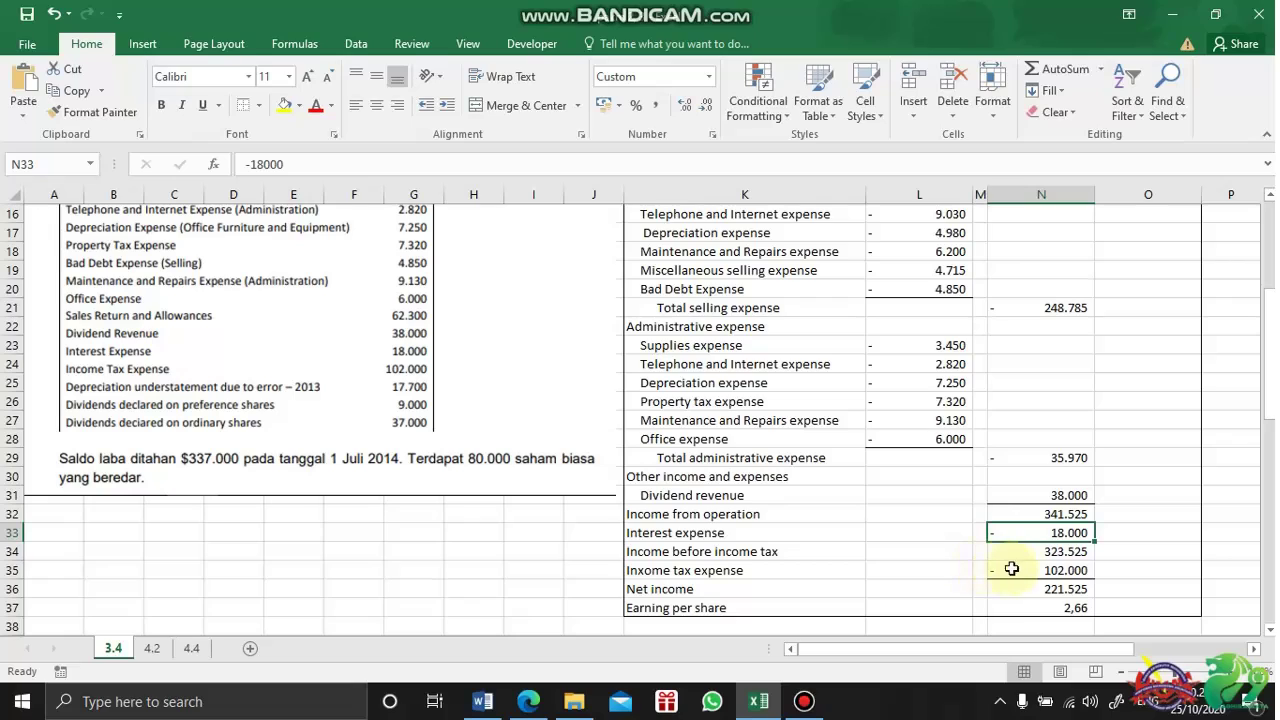
pyautogui.click(1004, 556)
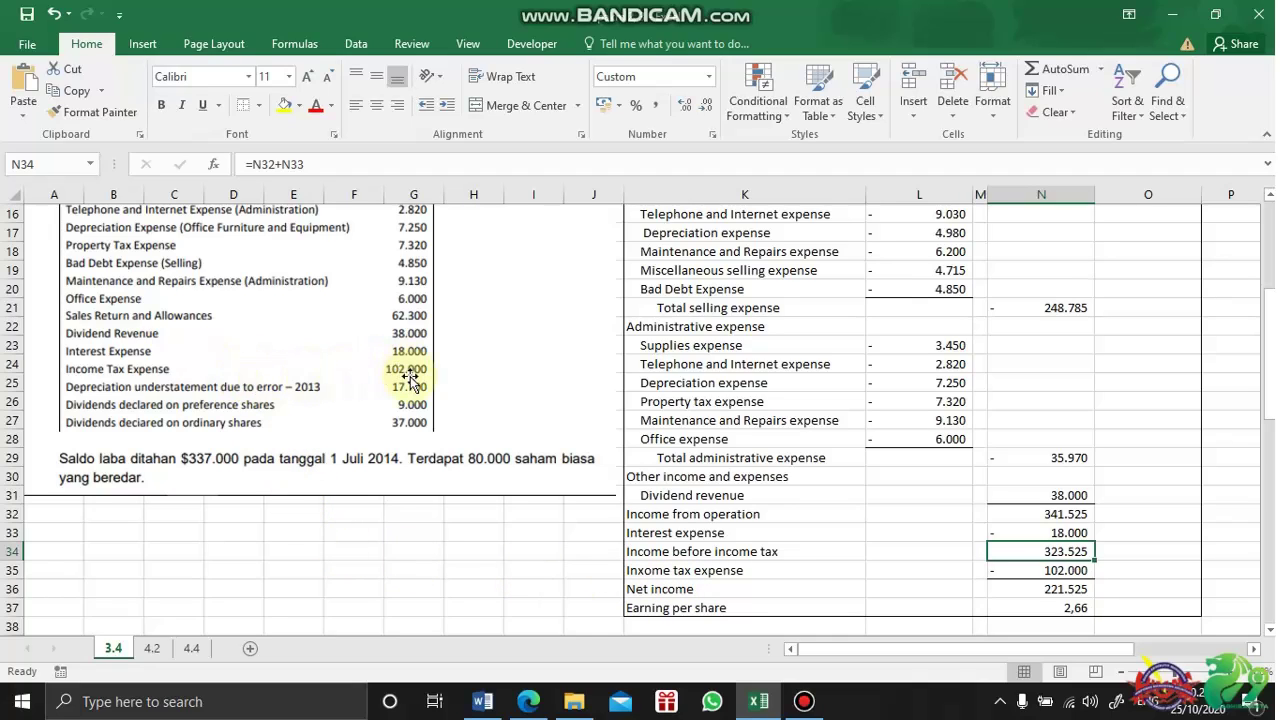
# - Correct the row 35 label to "Income tax expense" and check its amount against the trial balance and income before income tax
pyautogui.click(1030, 570)
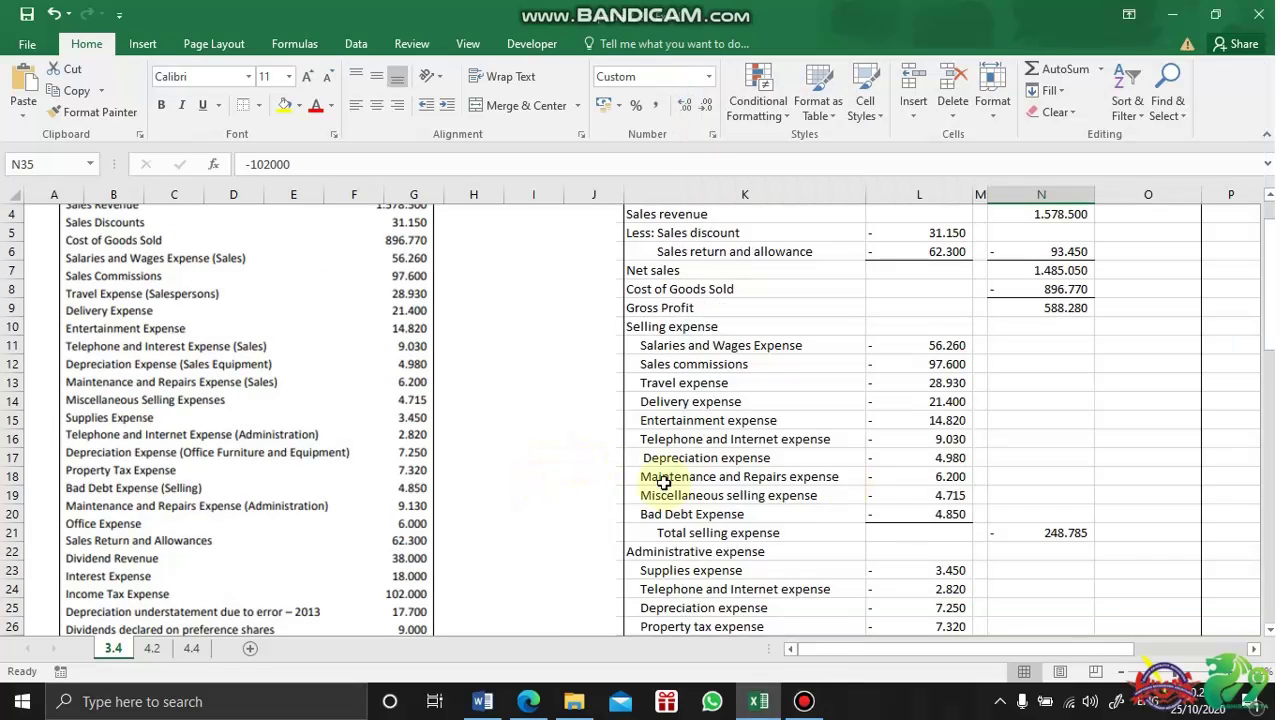
pyautogui.scroll(-4, 866, 483)
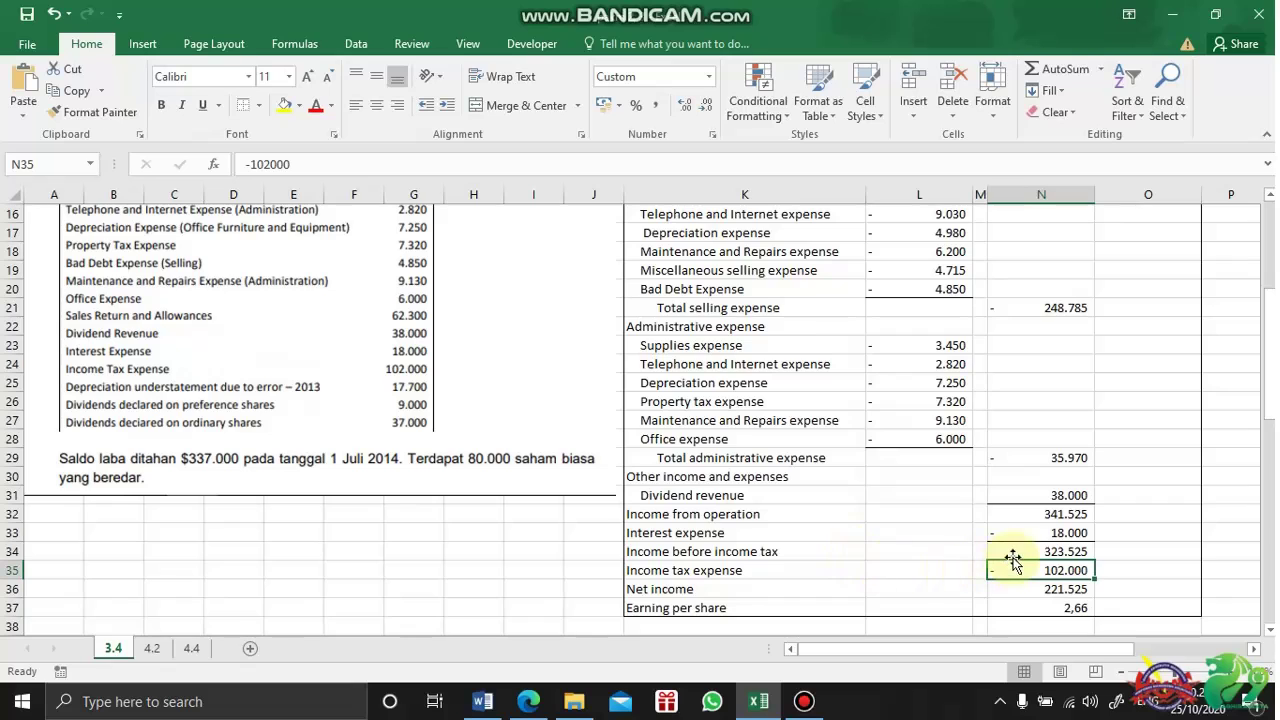
pyautogui.click(1016, 554)
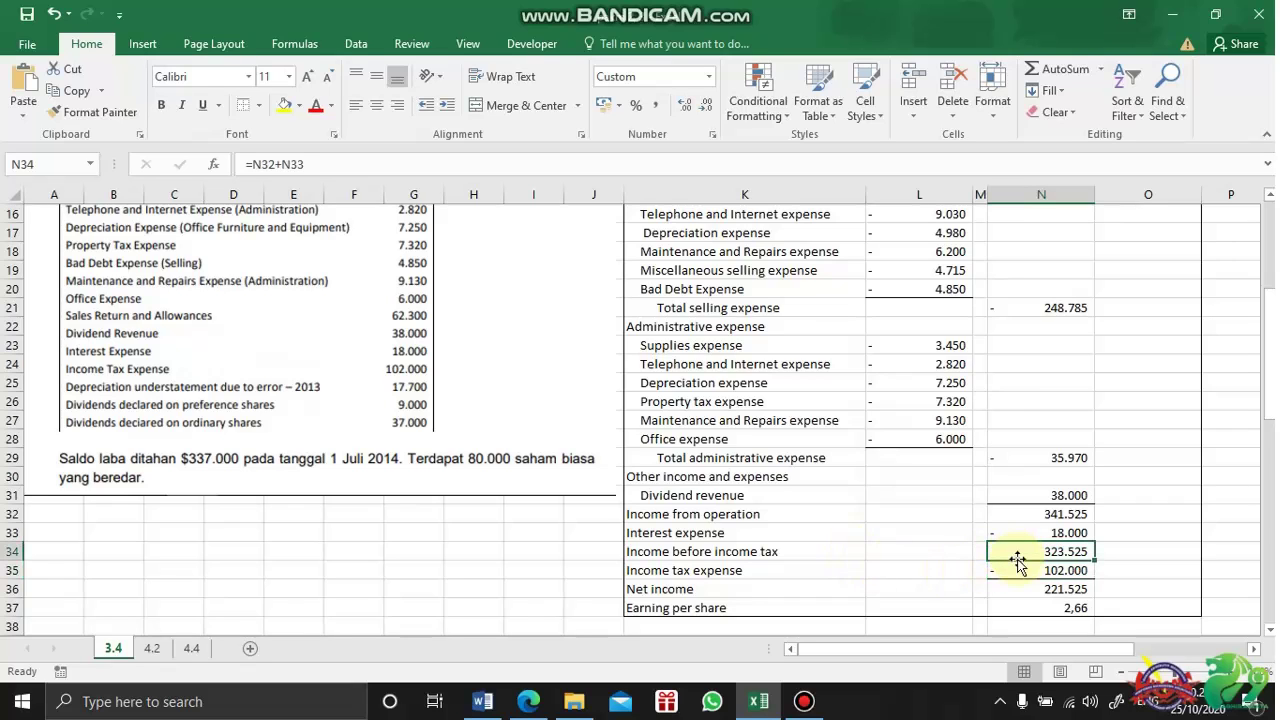
pyautogui.click(1025, 569)
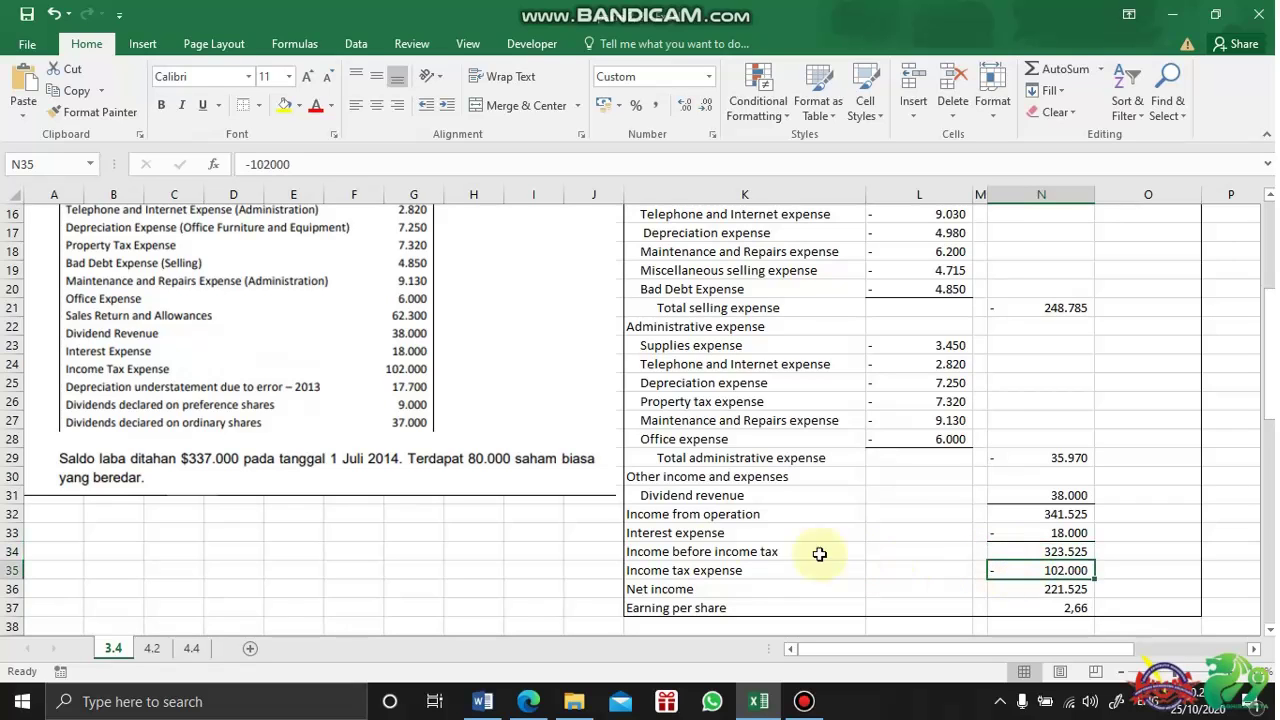
# - Review the Gambar 3.1 lines following income tax and check the trial balance for discontinued operations
pyautogui.scroll(-8, 434, 506)
pyautogui.scroll(-1, 386, 491)
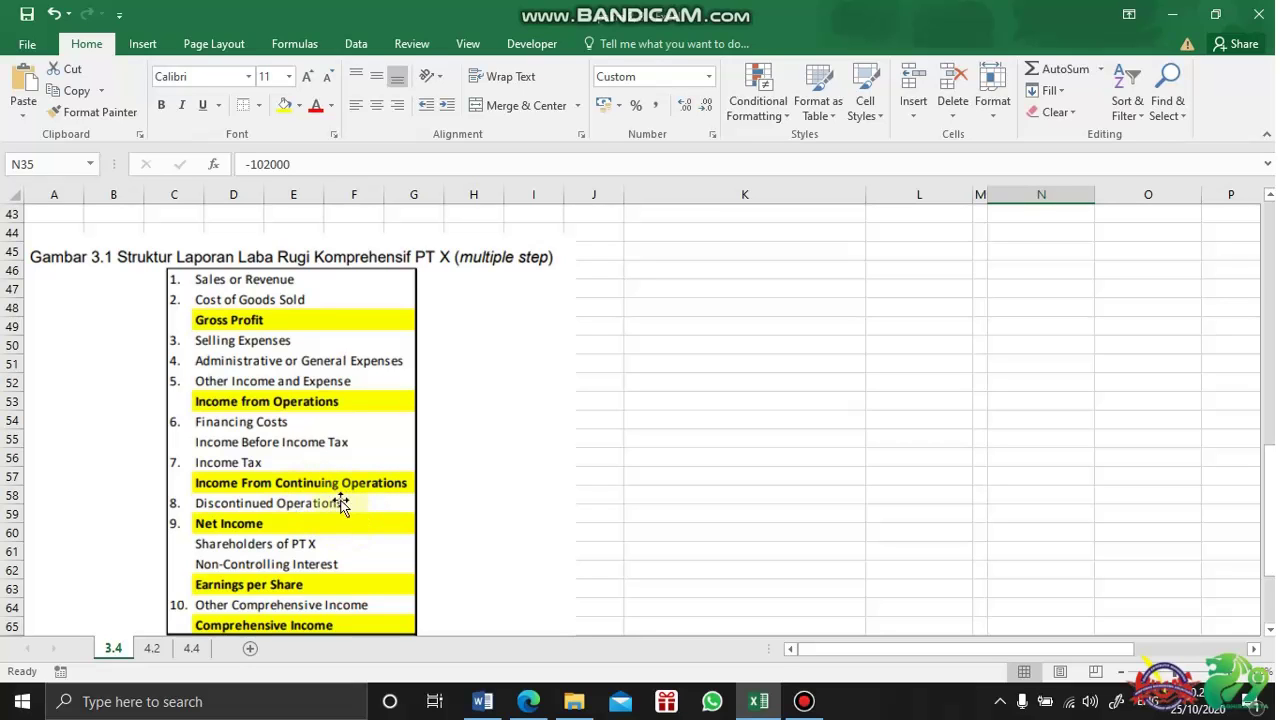
pyautogui.scroll(5, 326, 459)
pyautogui.scroll(8, 326, 459)
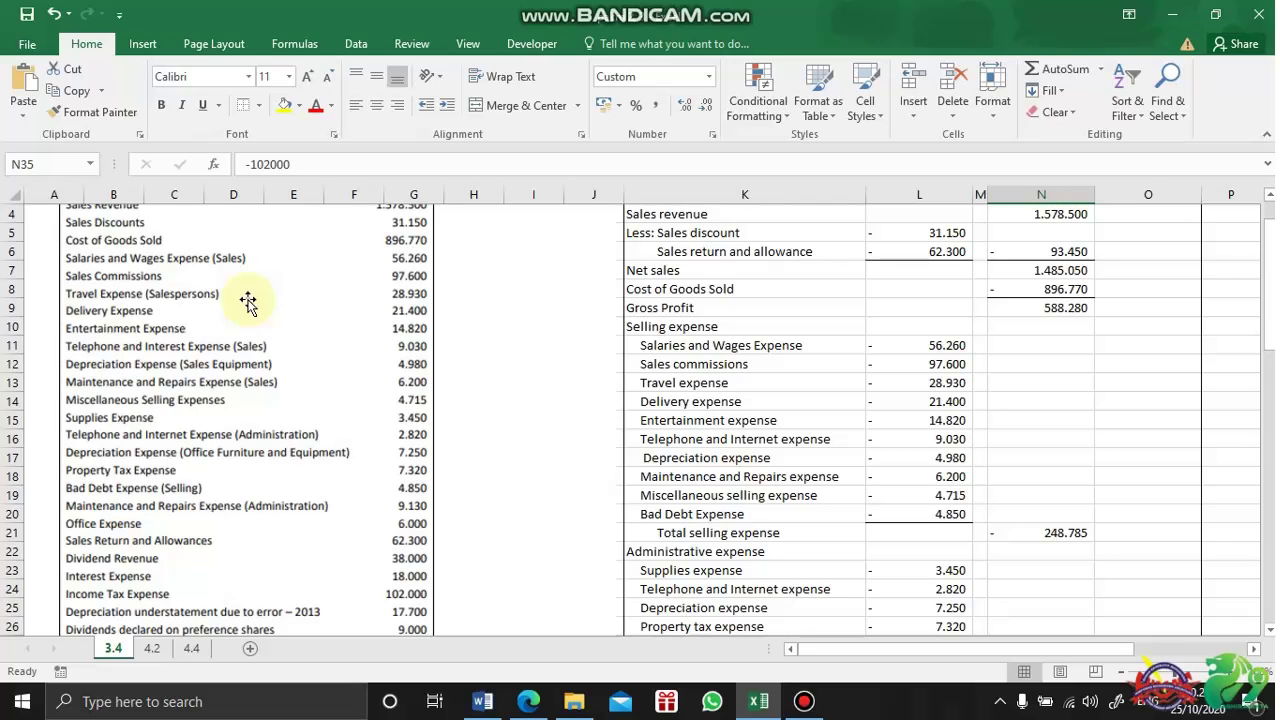
# - Trace the net income formula in N36 to income before income tax and income tax expense
pyautogui.scroll(-5, 771, 363)
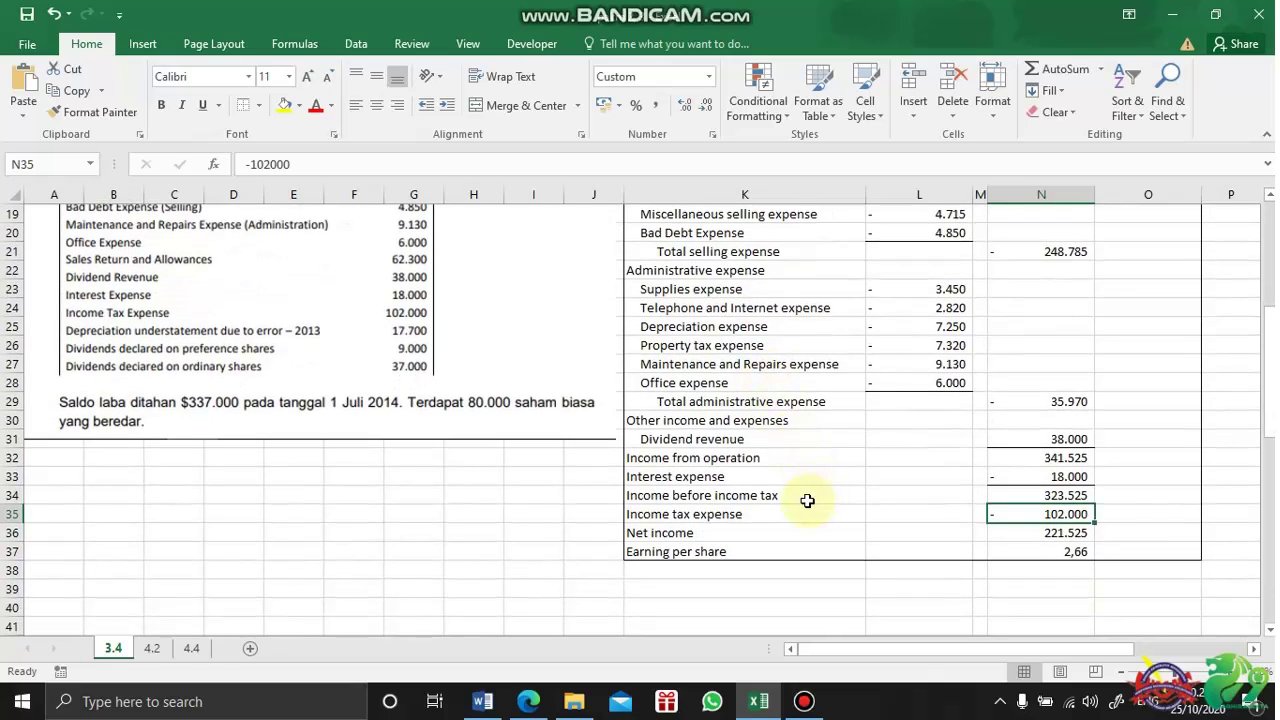
pyautogui.click(1008, 495)
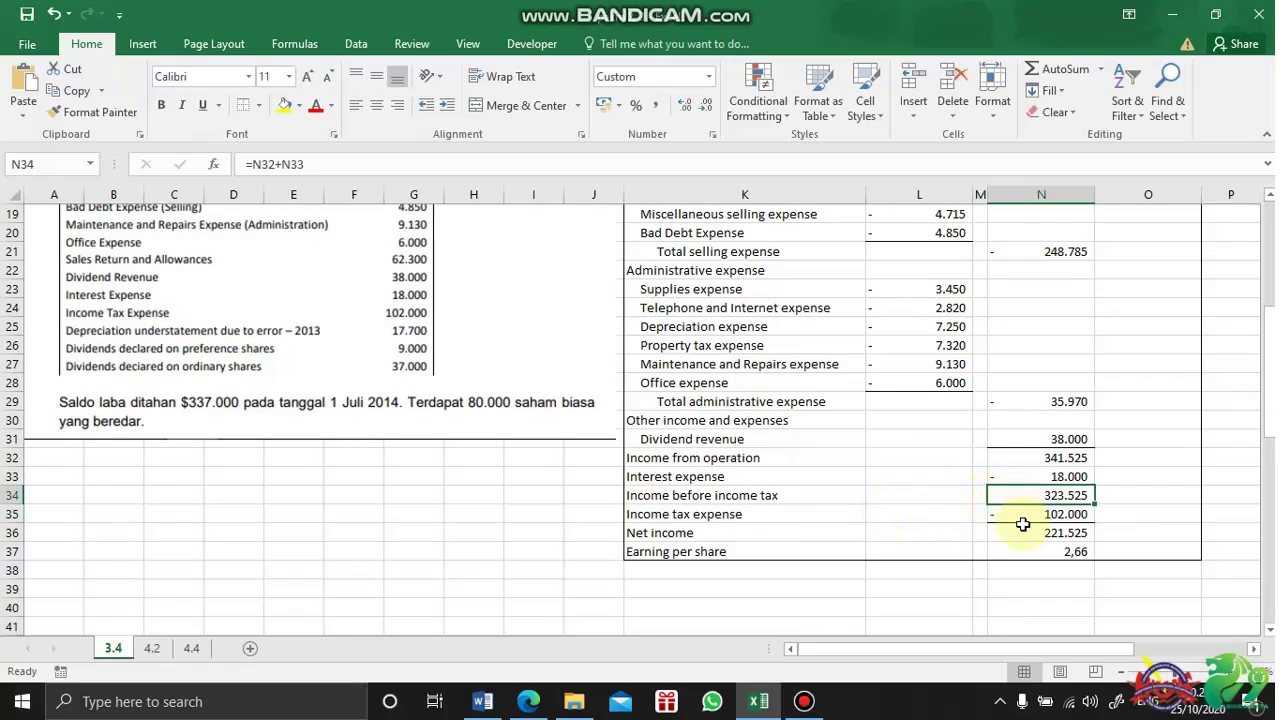
pyautogui.click(1018, 515)
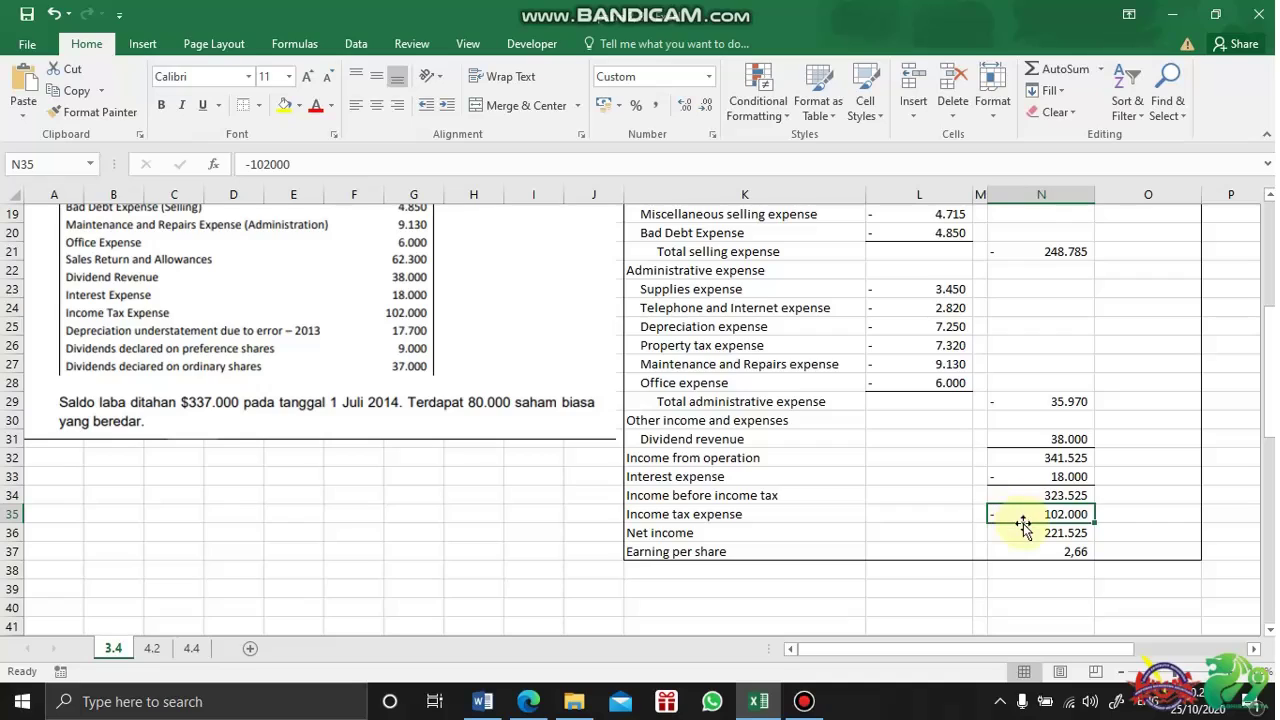
pyautogui.click(1023, 532)
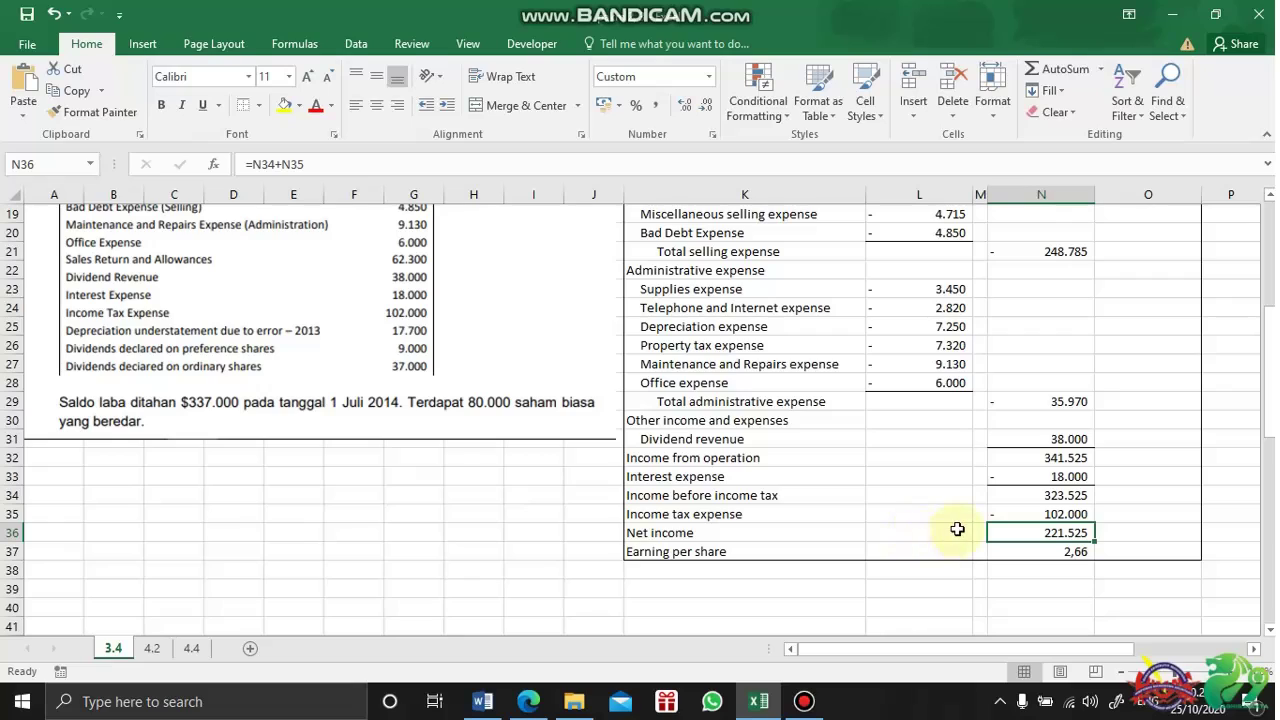
# - Inspect the earning per share formula in N37 against net income, the preference share dividends and the number of ordinary shares outstanding
pyautogui.click(780, 550)
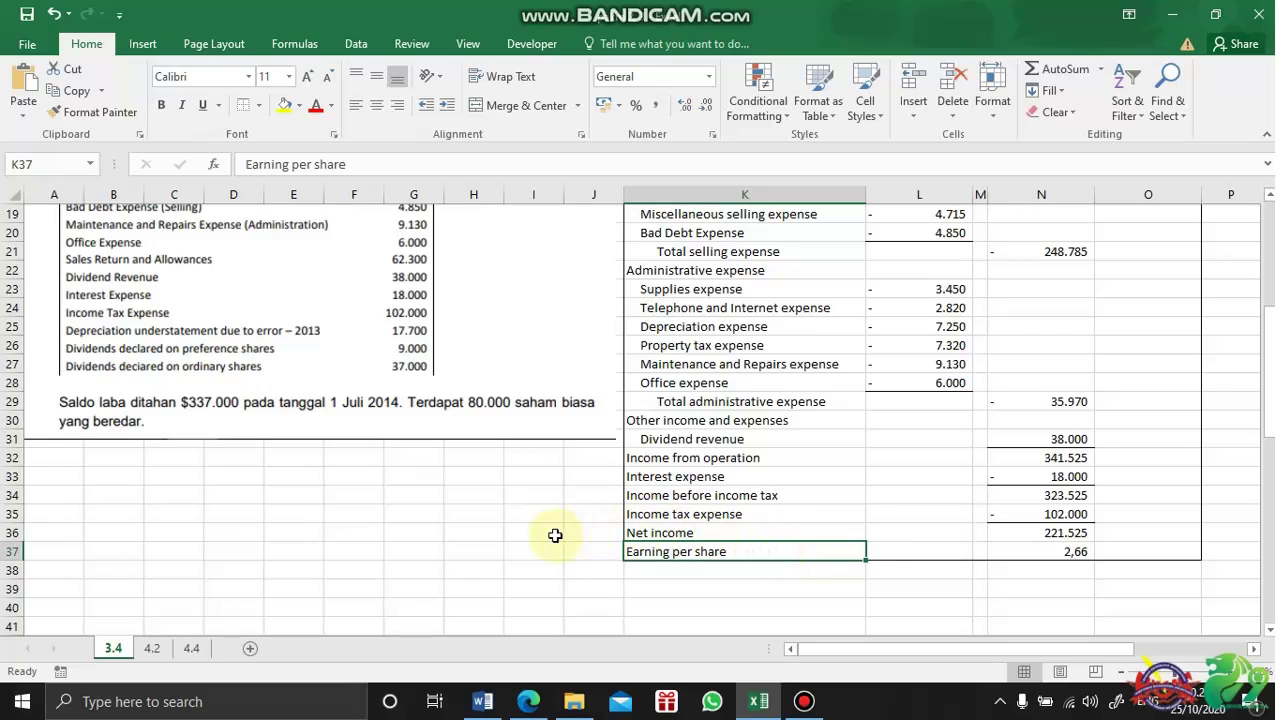
pyautogui.click(1030, 548)
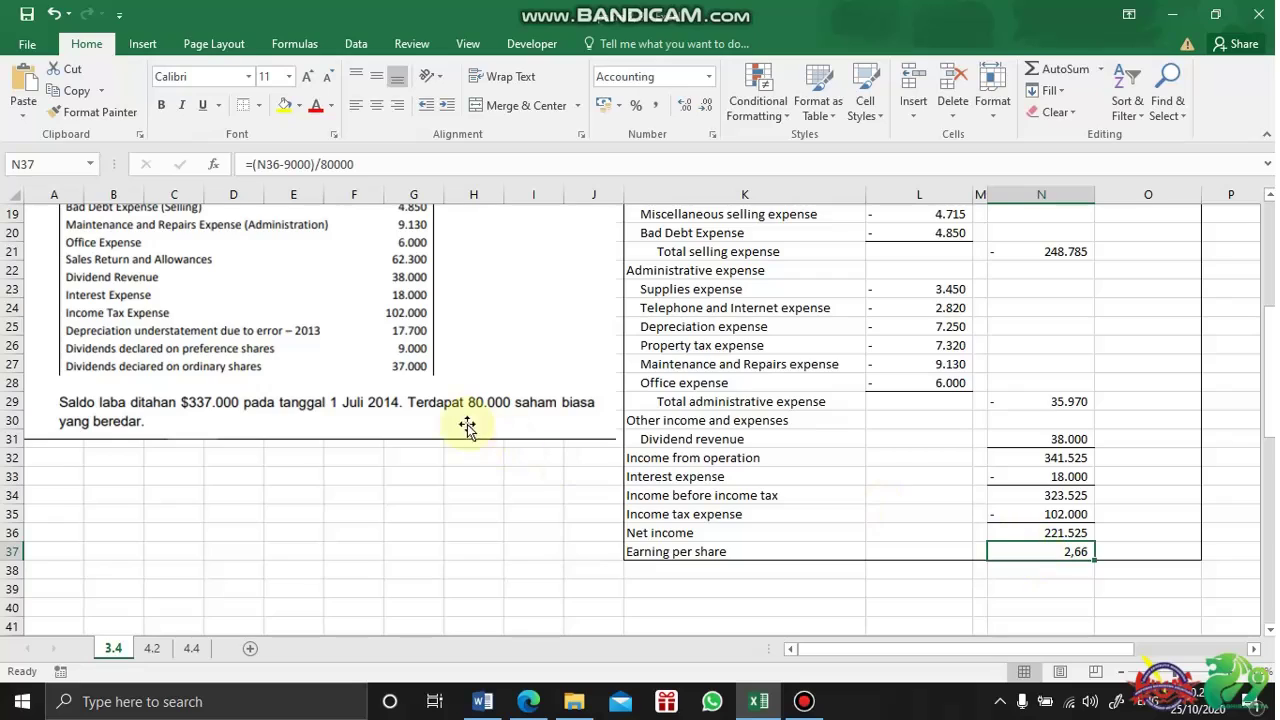
pyautogui.doubleClick(1005, 546)
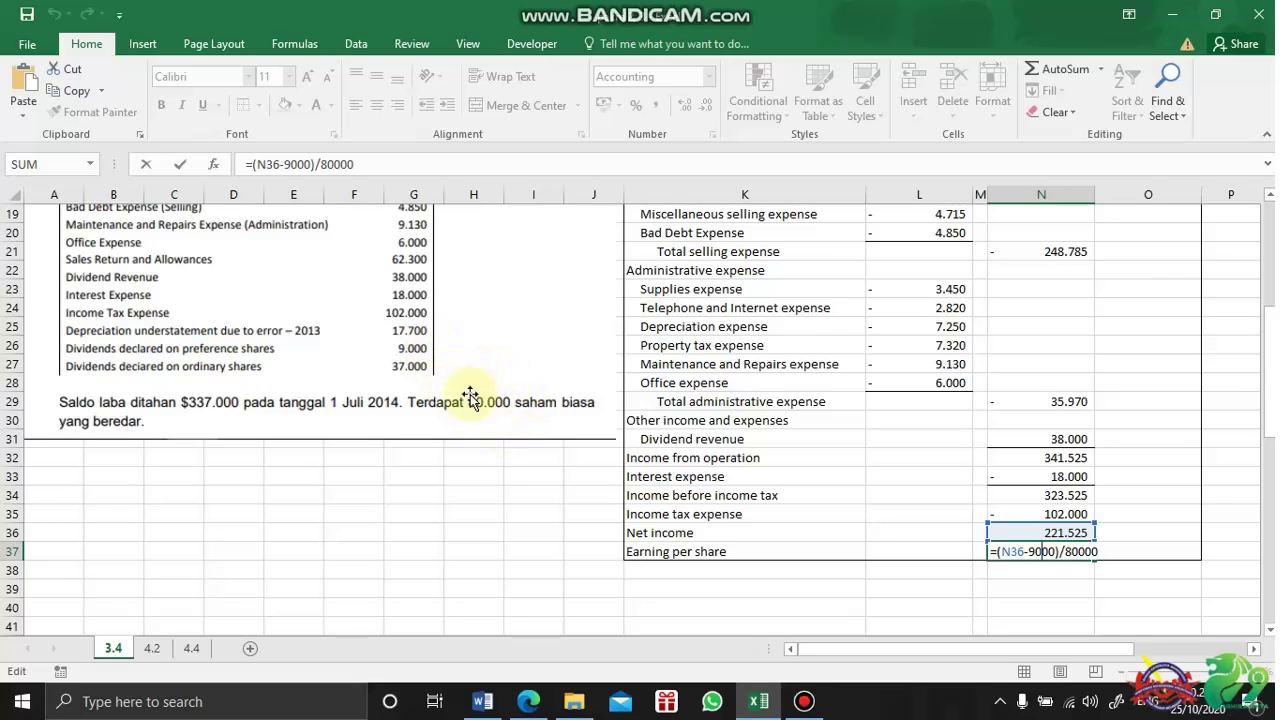
pyautogui.click(390, 168)
pyautogui.press('Return')
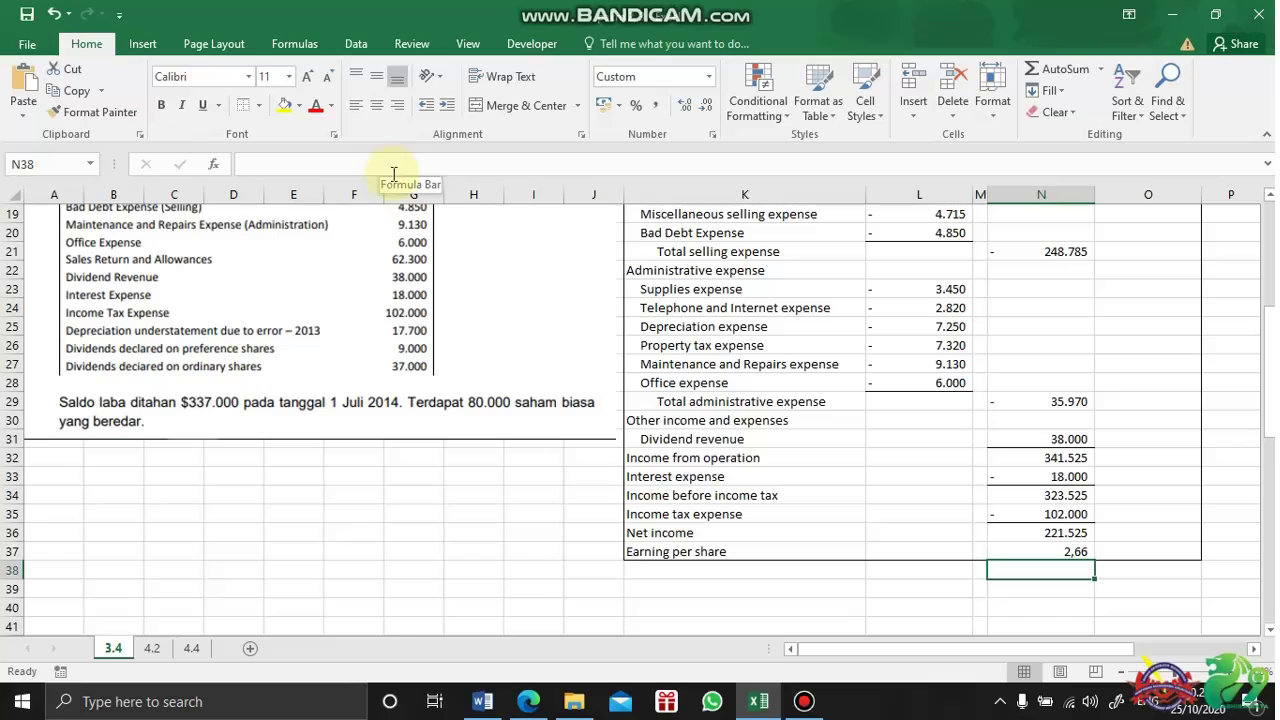
pyautogui.scroll(3, 466, 487)
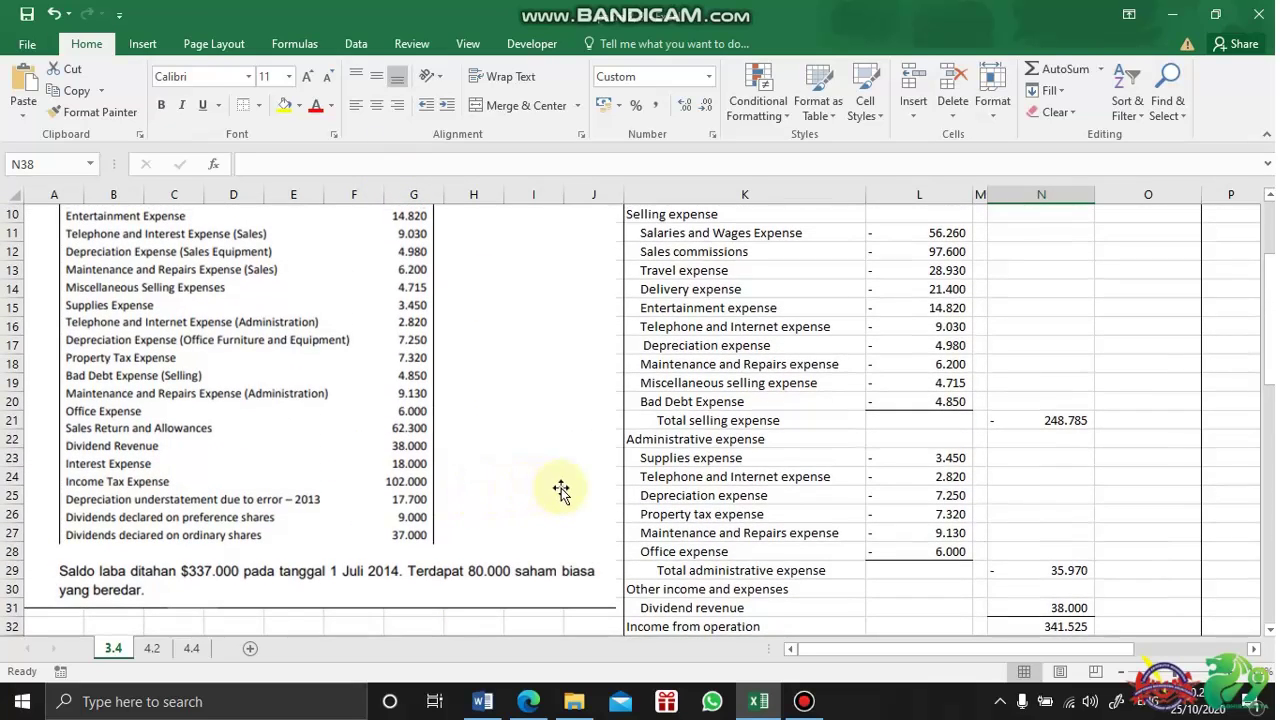
pyautogui.scroll(-7, 562, 490)
pyautogui.scroll(10, 560, 490)
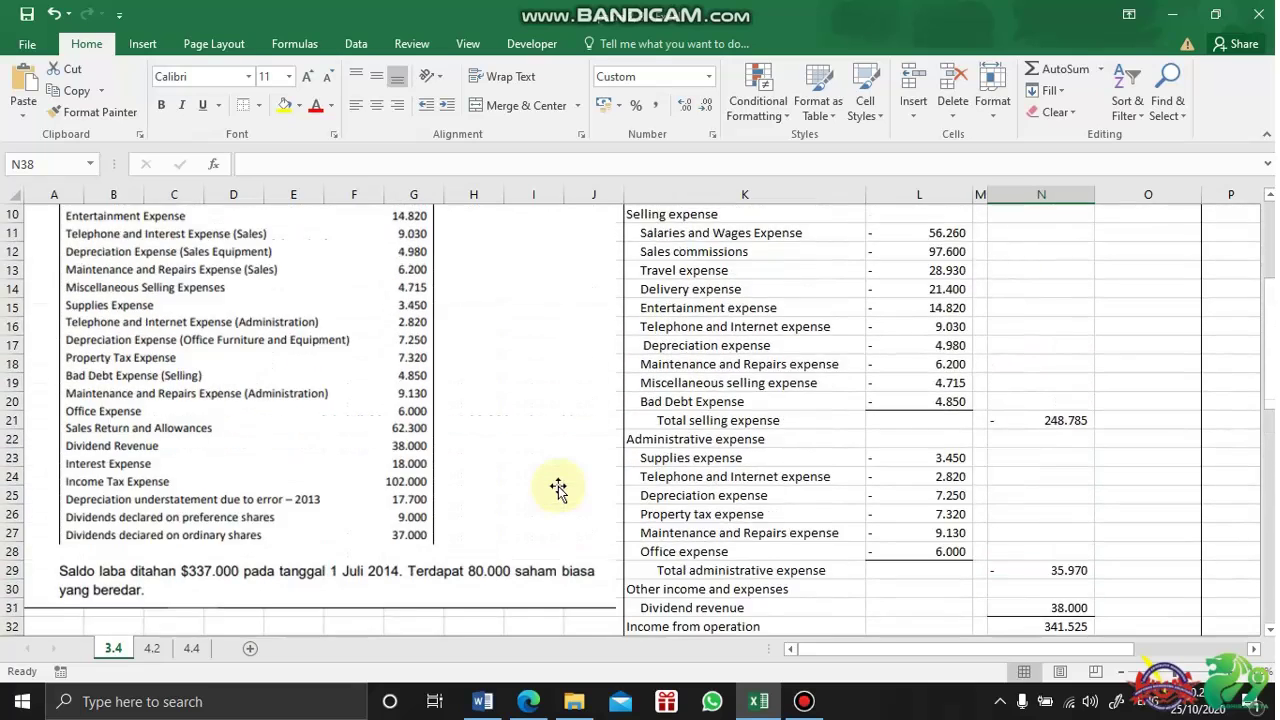